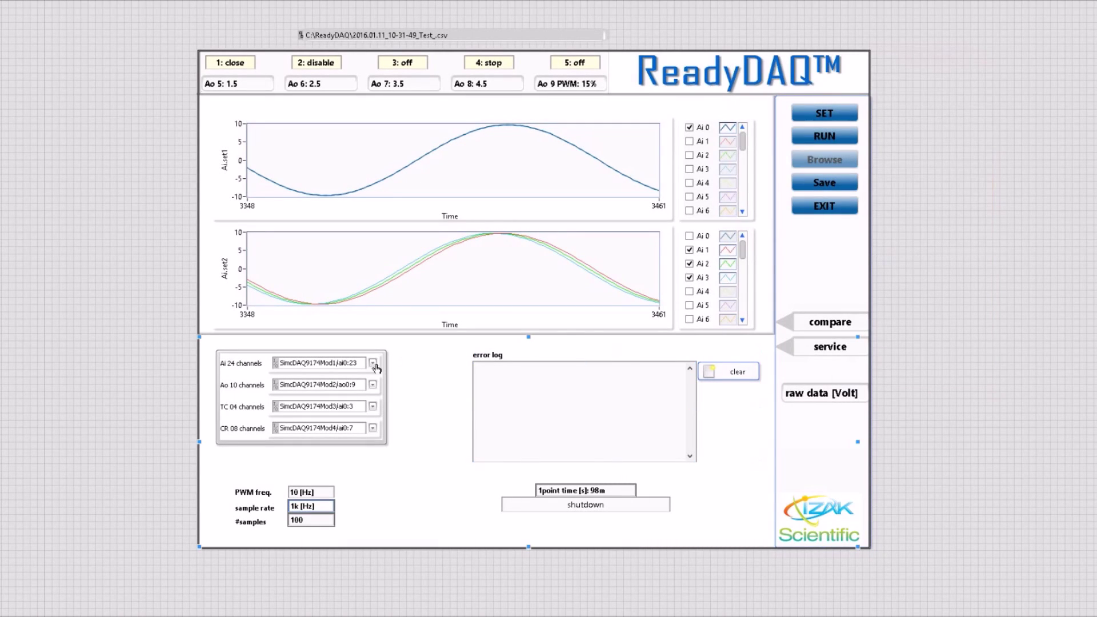
# Step: Browse the Ai 24 channels list, scroll through it and confirm with OK
pyautogui.click(372, 364)
pyautogui.click(378, 380)
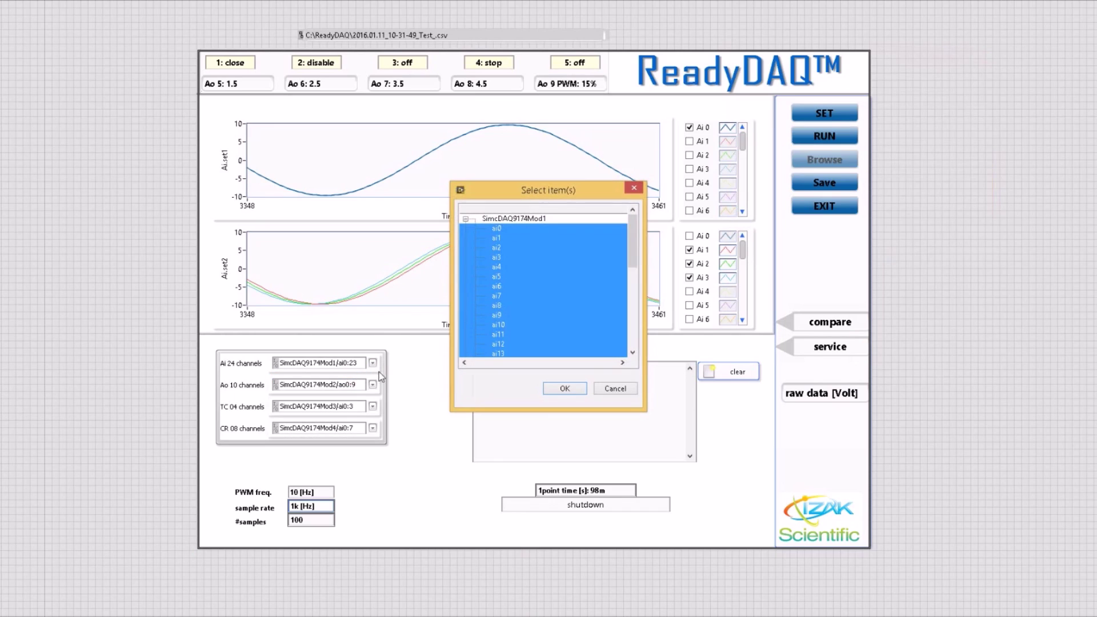
pyautogui.moveTo(638, 262); pyautogui.dragTo(642, 338)
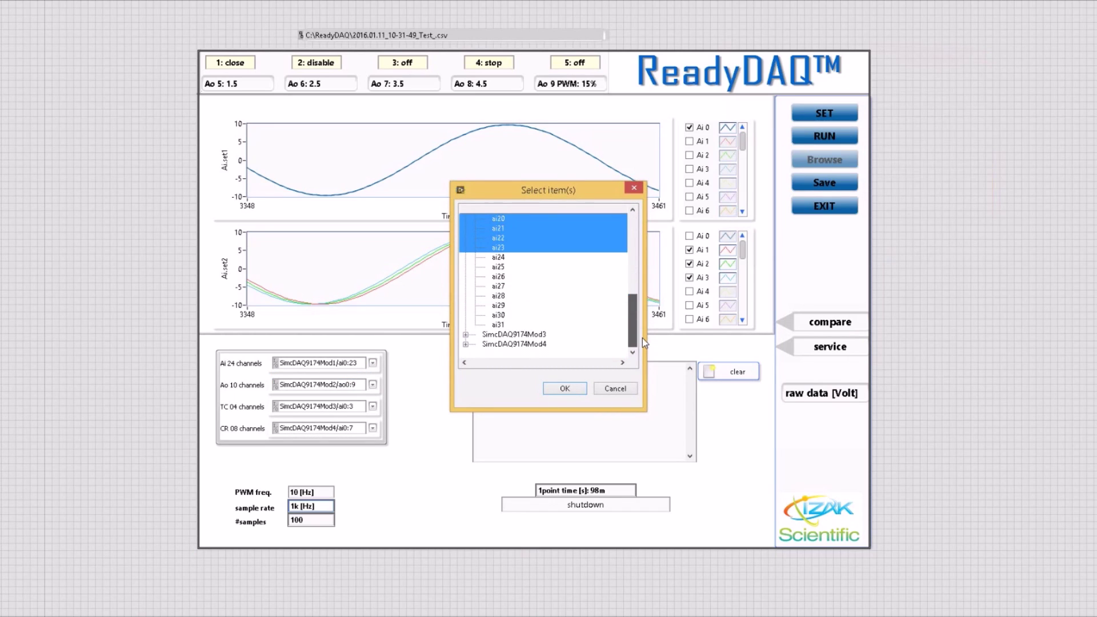
pyautogui.click(561, 390)
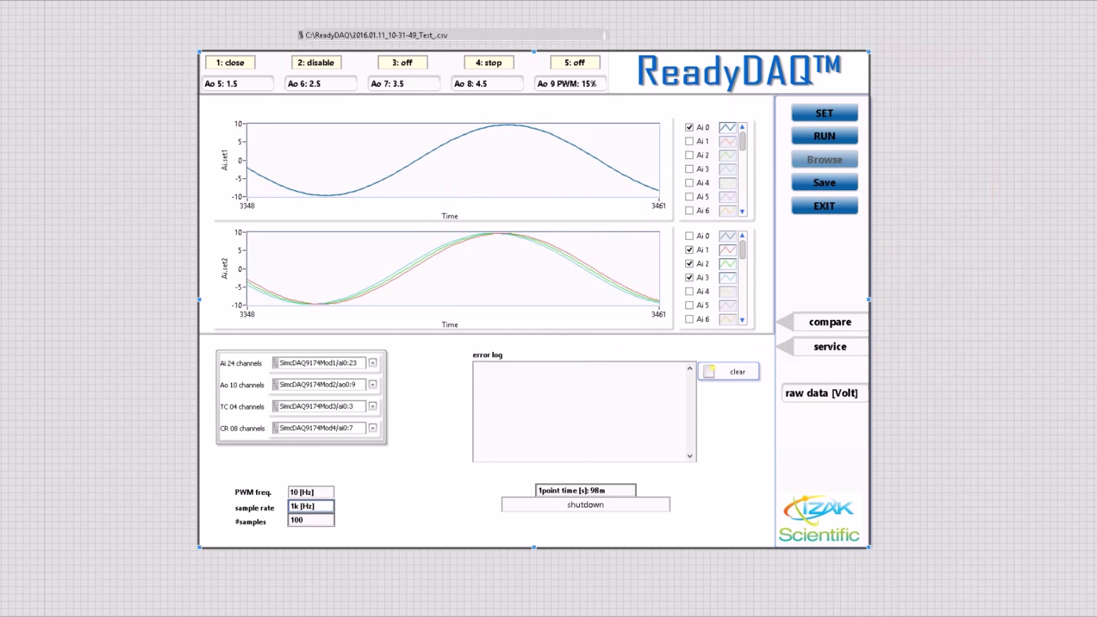
pyautogui.click(864, 262)
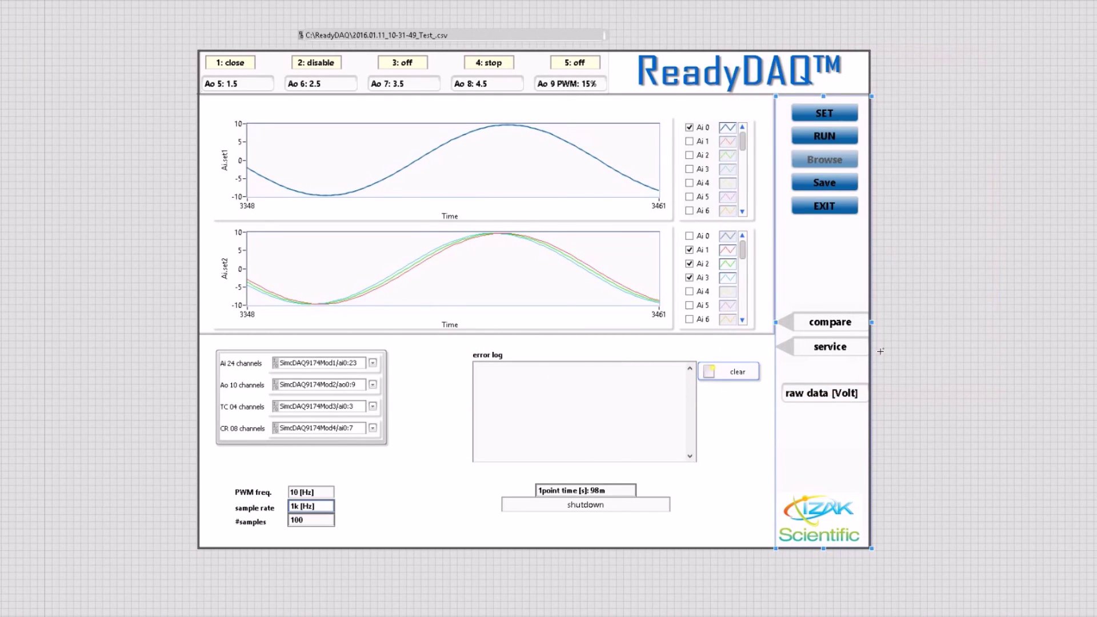
# Step: Reopen Browse... for the Ai 24 channels to show the Select item(s) dialog
pyautogui.click(372, 364)
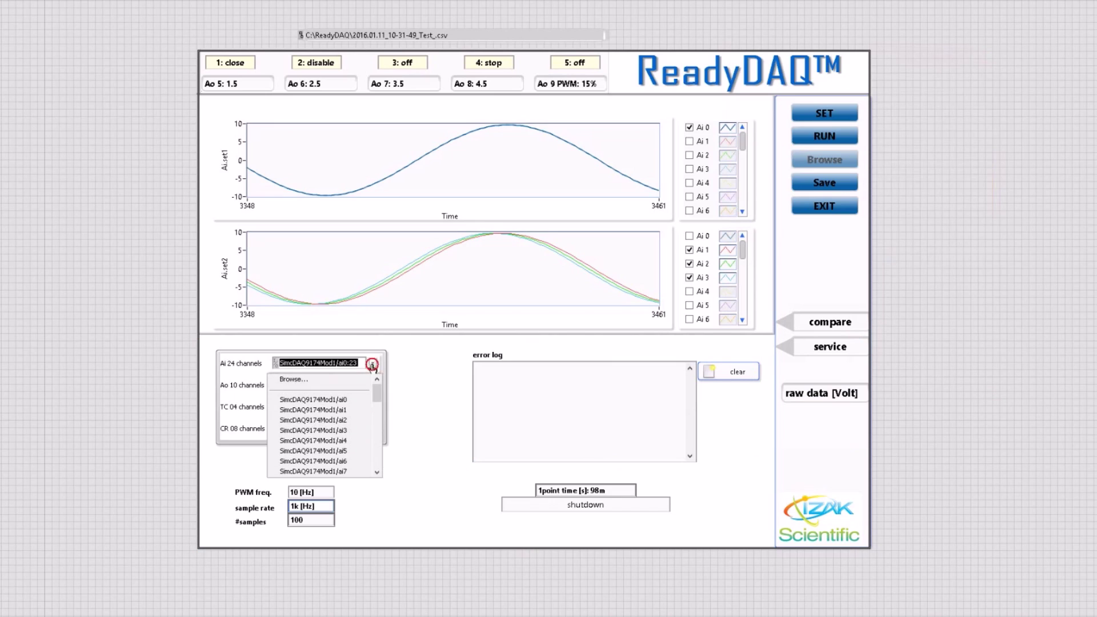
pyautogui.click(355, 382)
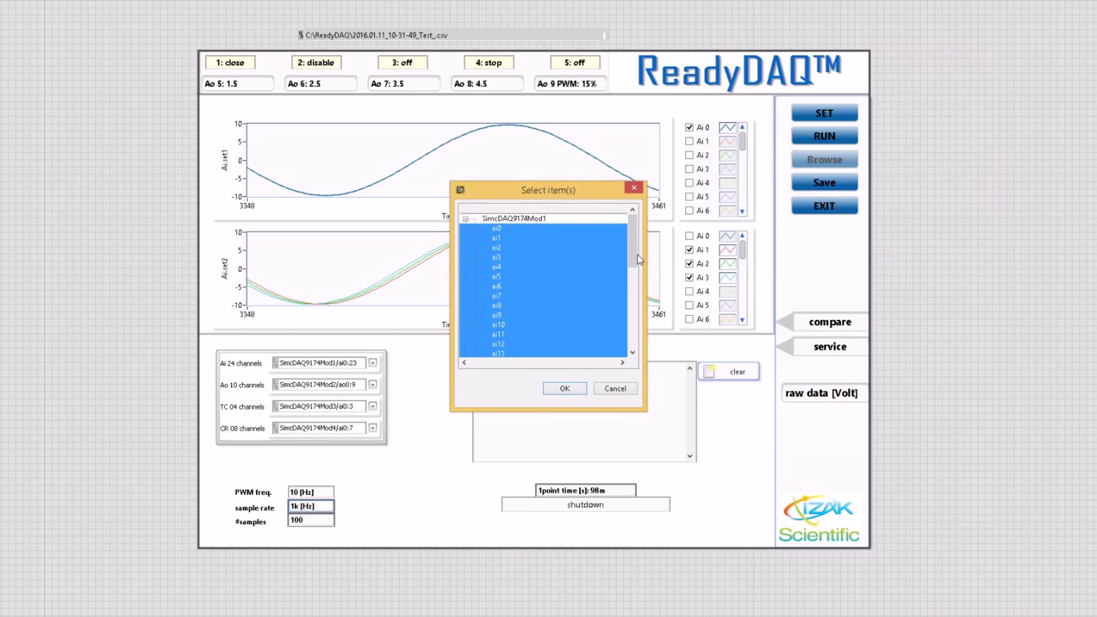
pyautogui.scroll(-3, 635, 257)
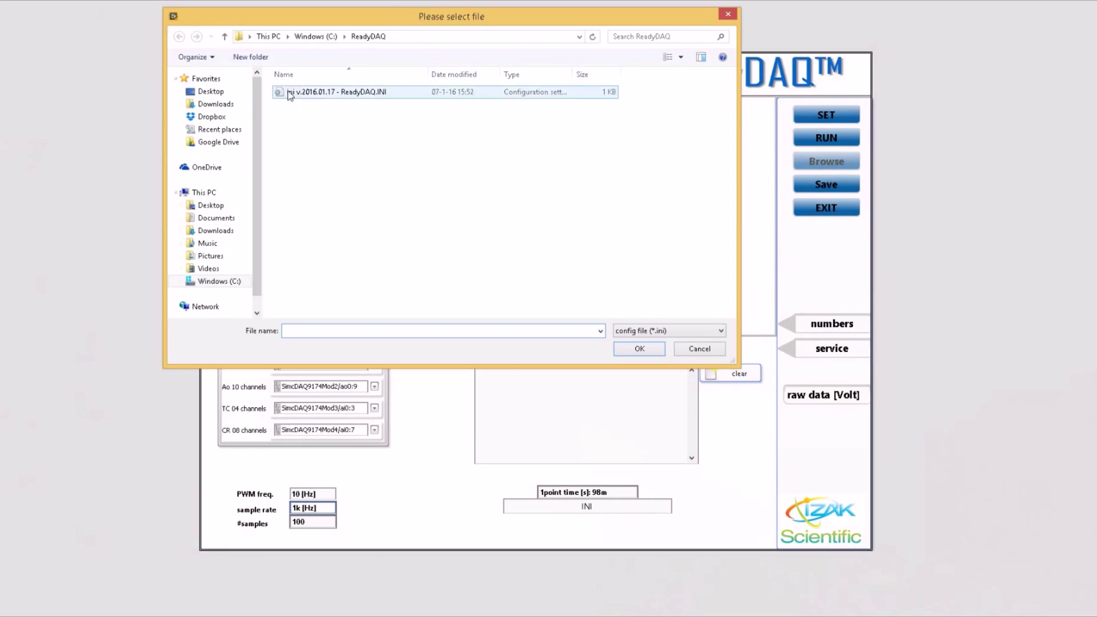
# Step: Load the ReadyDAQ .INI configuration file and start the experiment with RUN
pyautogui.doubleClick(309, 93)
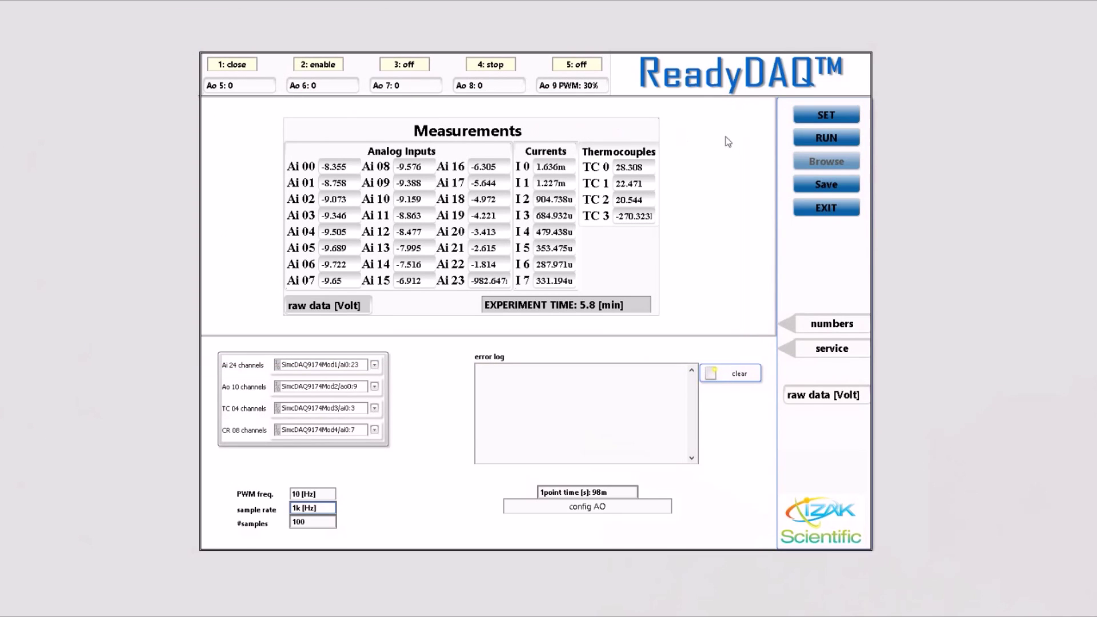
pyautogui.click(825, 139)
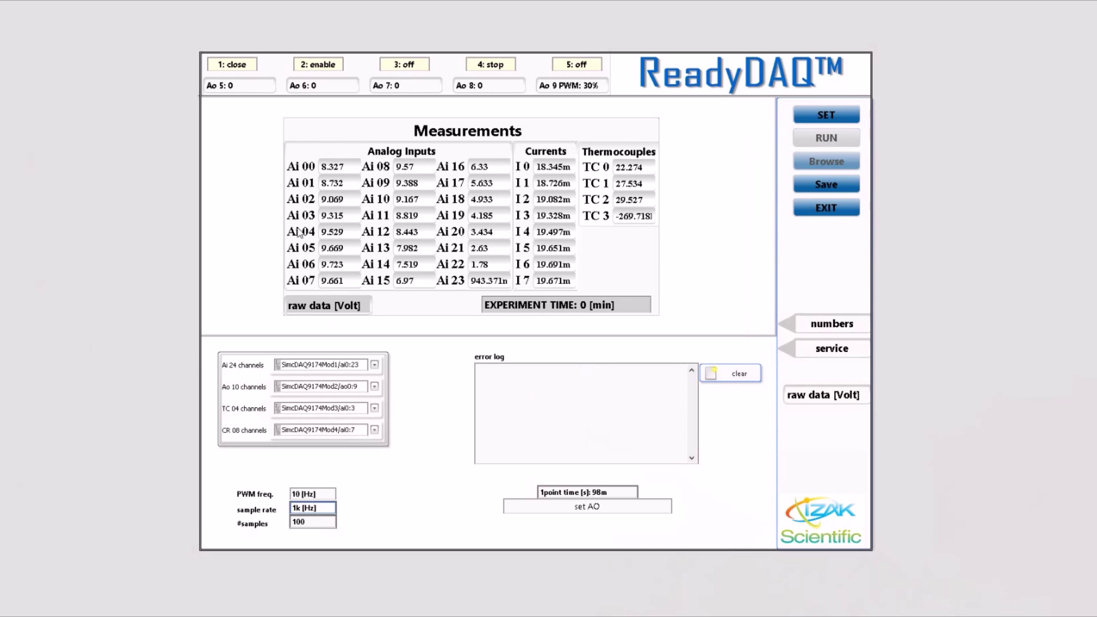
# Step: Switch the lower panel from service settings to the AI channel graph
pyautogui.click(814, 350)
pyautogui.click(808, 294)
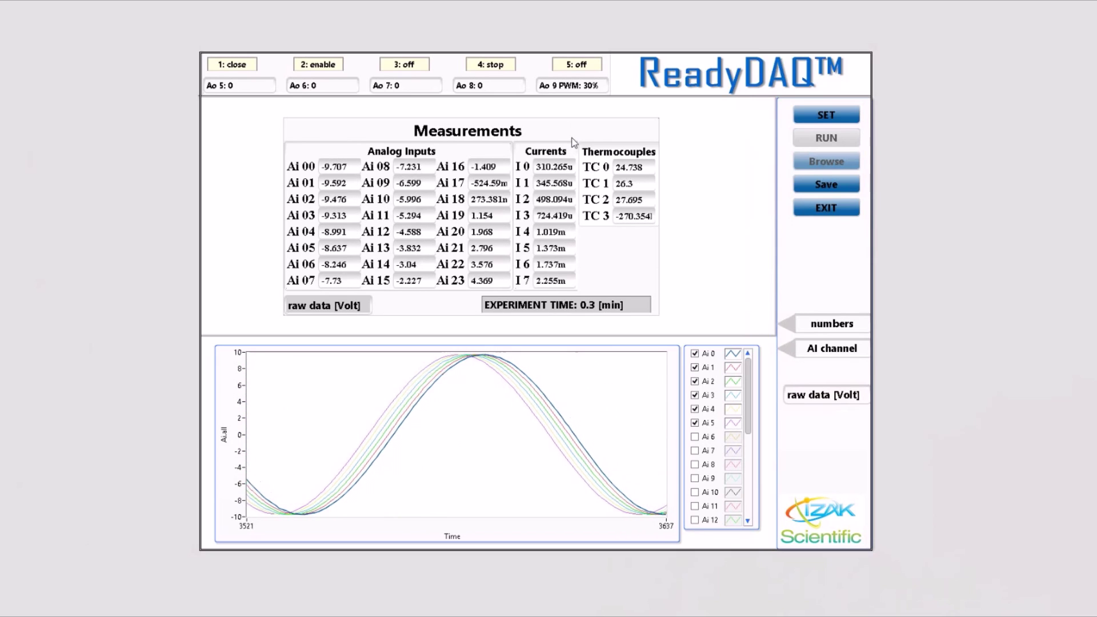
pyautogui.click(834, 348)
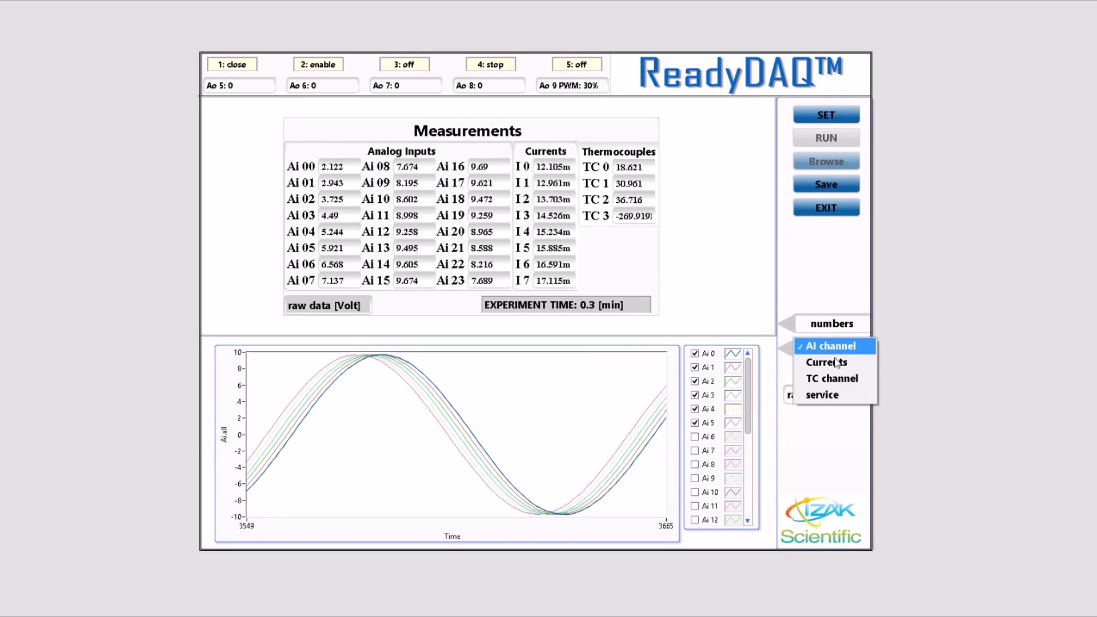
pyautogui.click(836, 362)
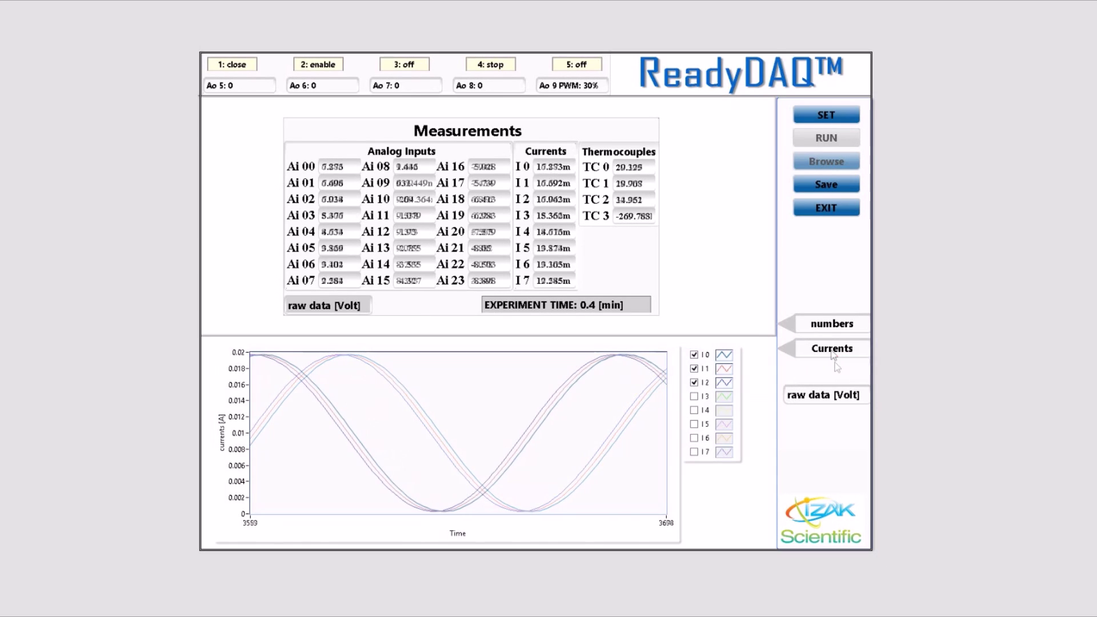
pyautogui.click(835, 350)
pyautogui.click(832, 361)
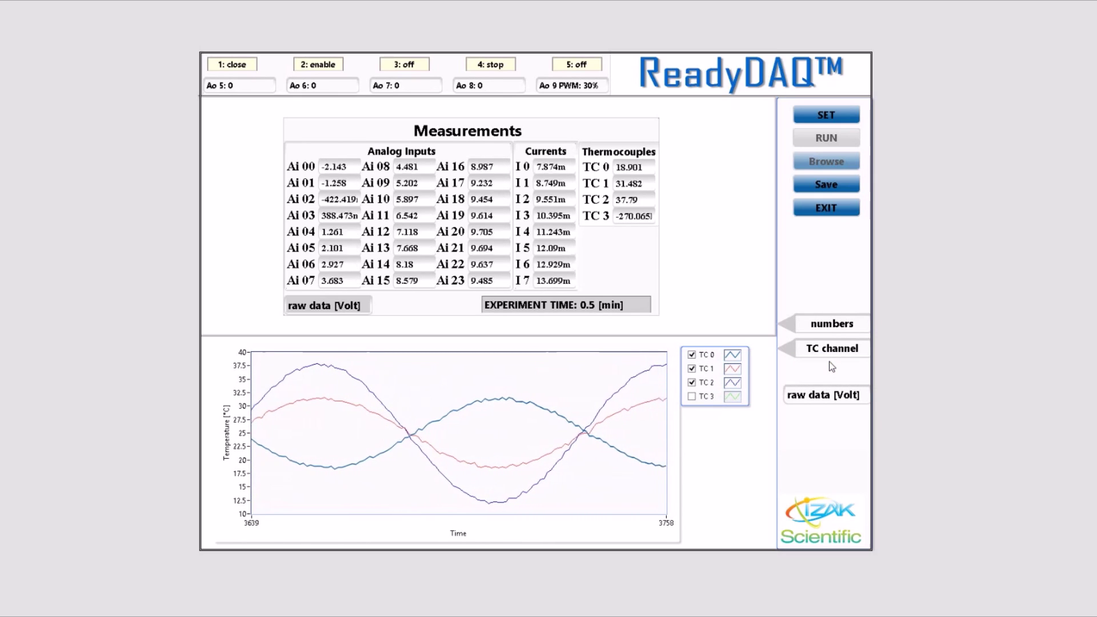
pyautogui.click(828, 354)
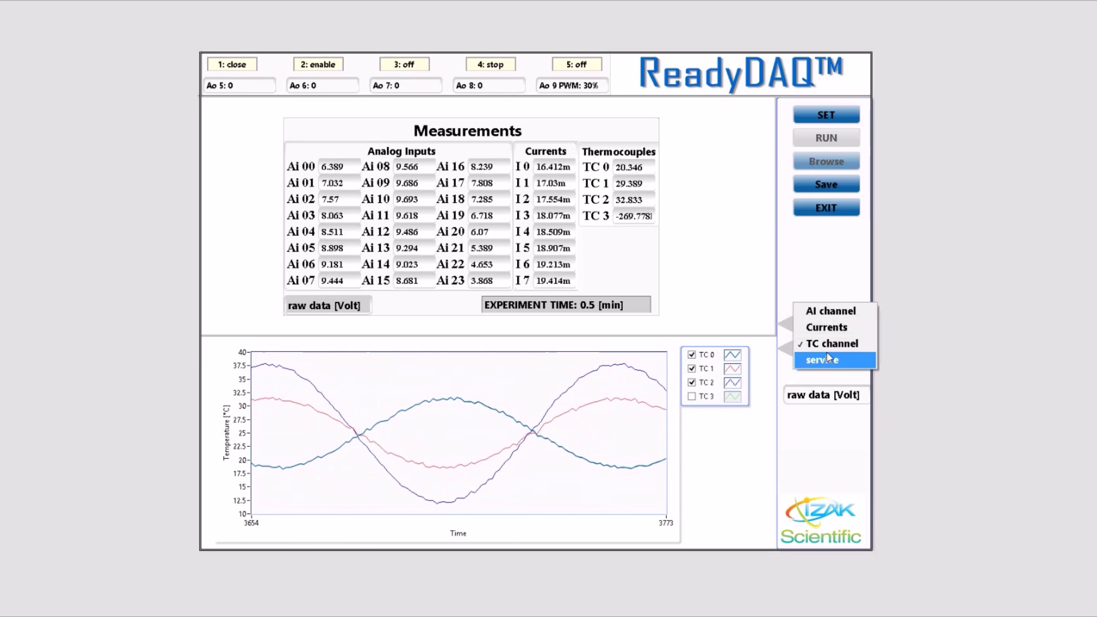
pyautogui.click(833, 317)
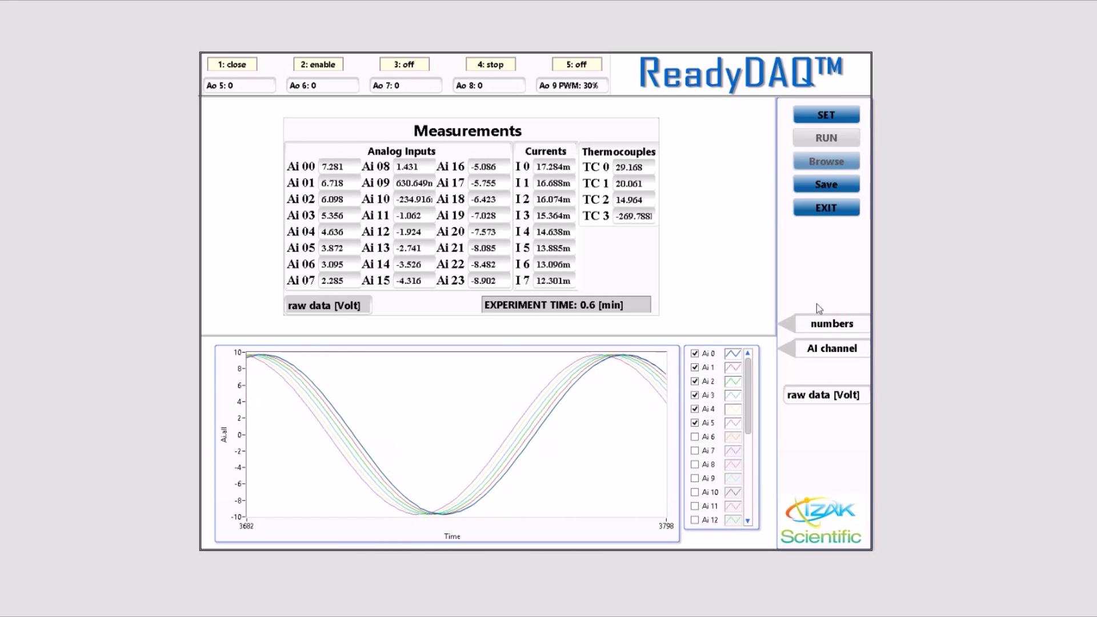
# Step: Switch the upper panel to the compare graphs and tick Ai 1 in the first graph
pyautogui.click(814, 324)
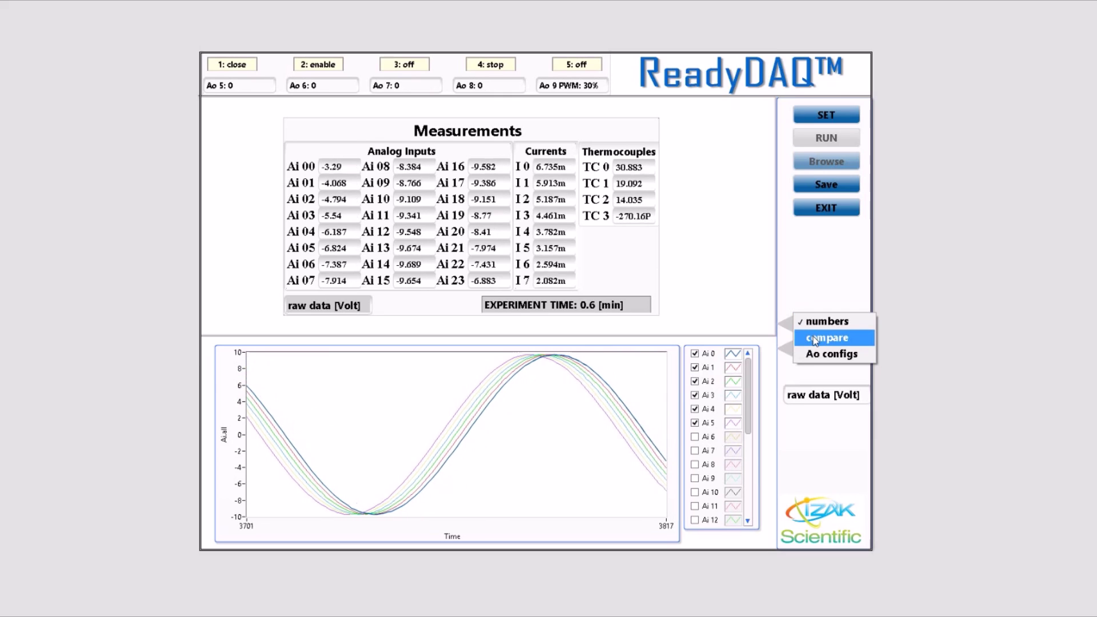
pyautogui.click(816, 338)
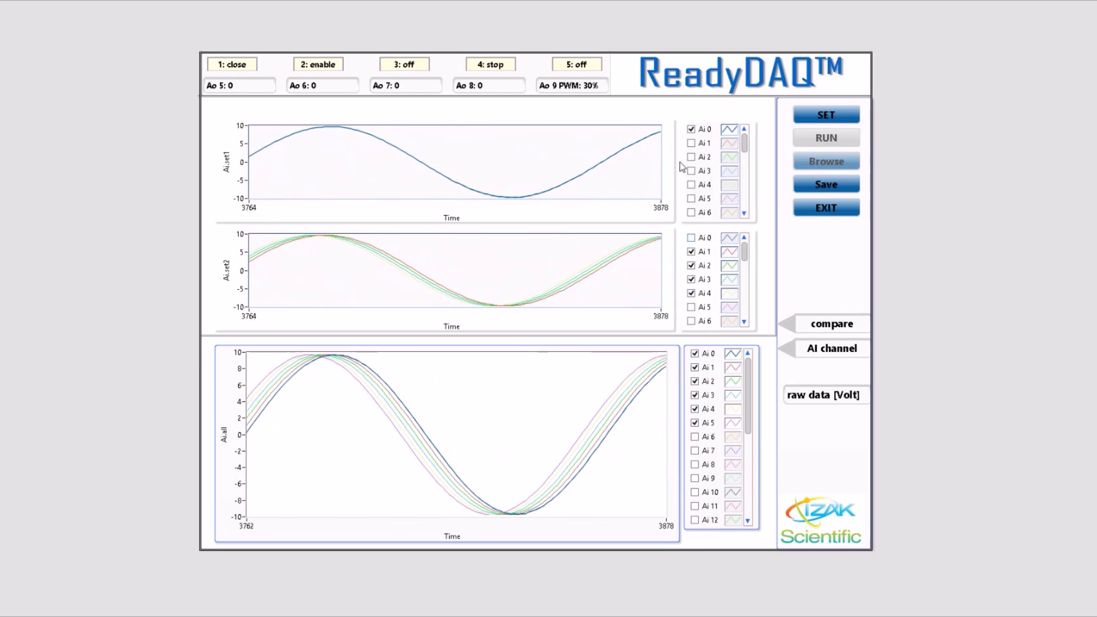
pyautogui.click(689, 144)
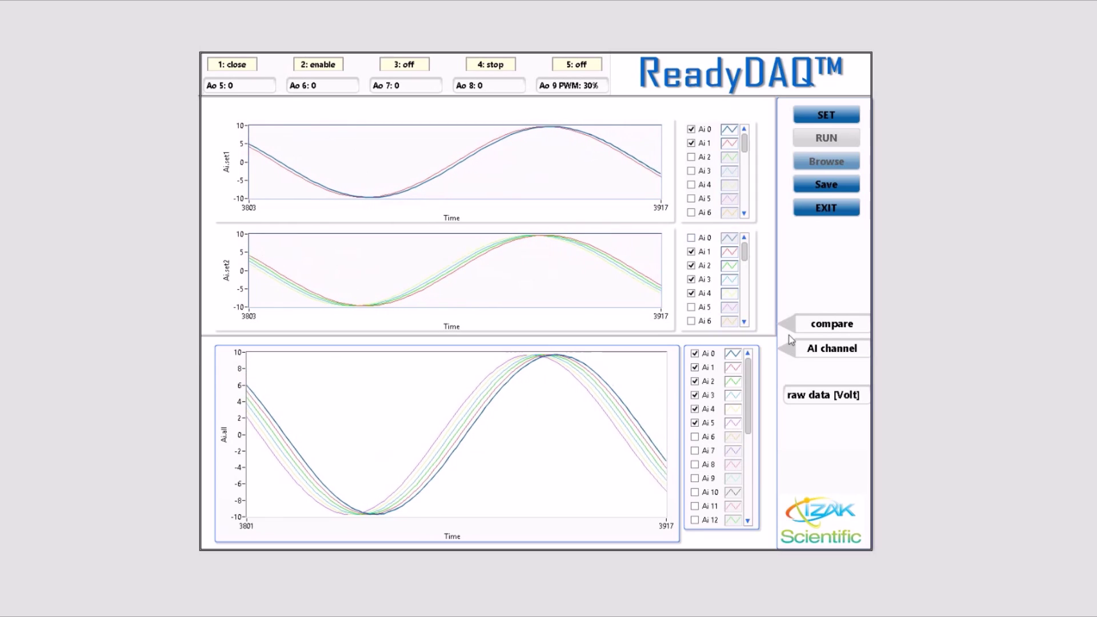
# Step: Cycle the lower graph through Currents and TC channel, ending on AI channel
pyautogui.click(812, 350)
pyautogui.click(806, 365)
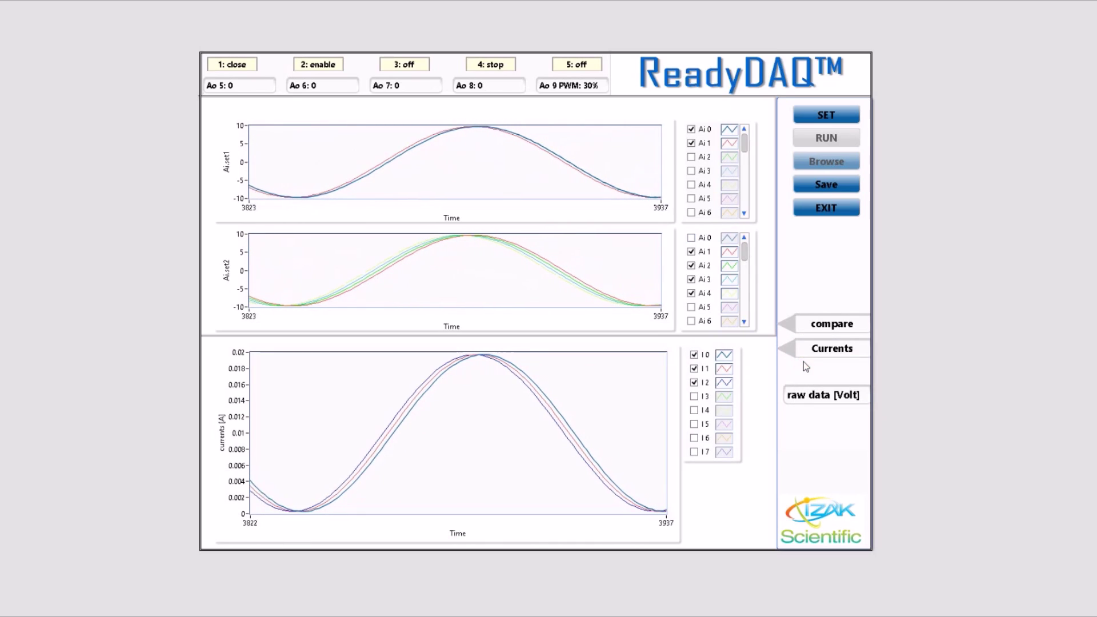
pyautogui.click(818, 351)
pyautogui.click(821, 362)
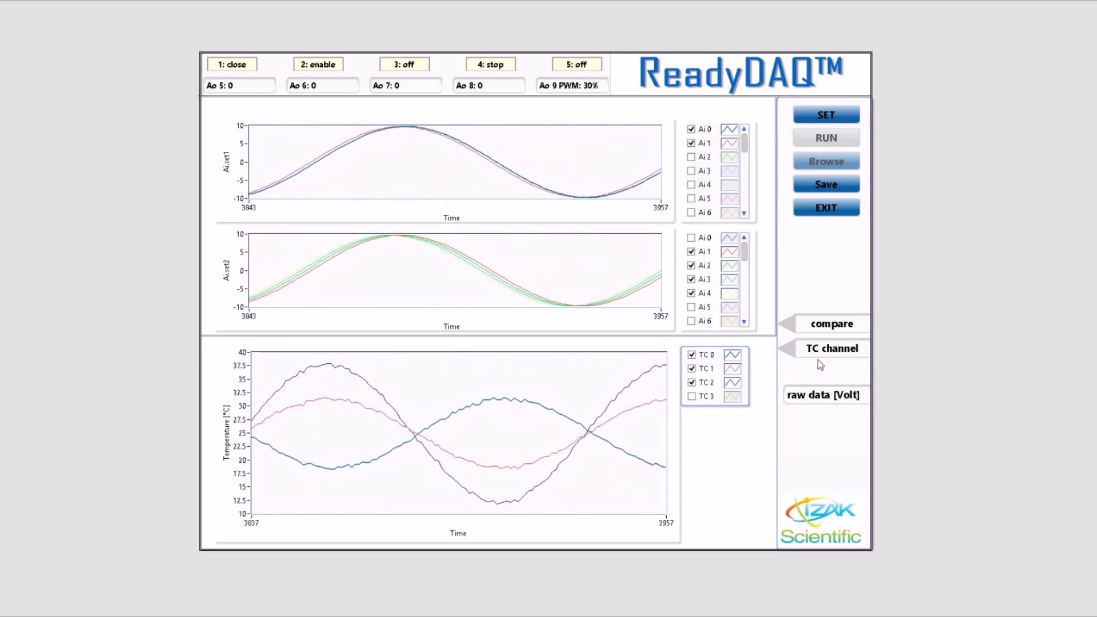
pyautogui.click(819, 350)
pyautogui.click(810, 317)
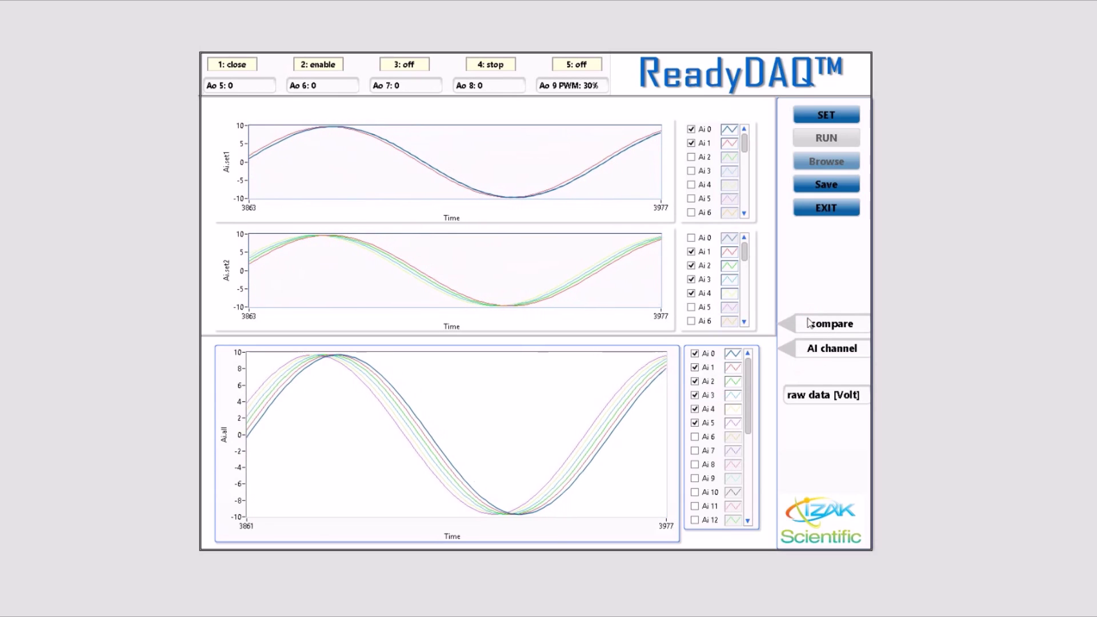
# Step: Bring back the service settings panel and check the 100-sample value
pyautogui.click(819, 348)
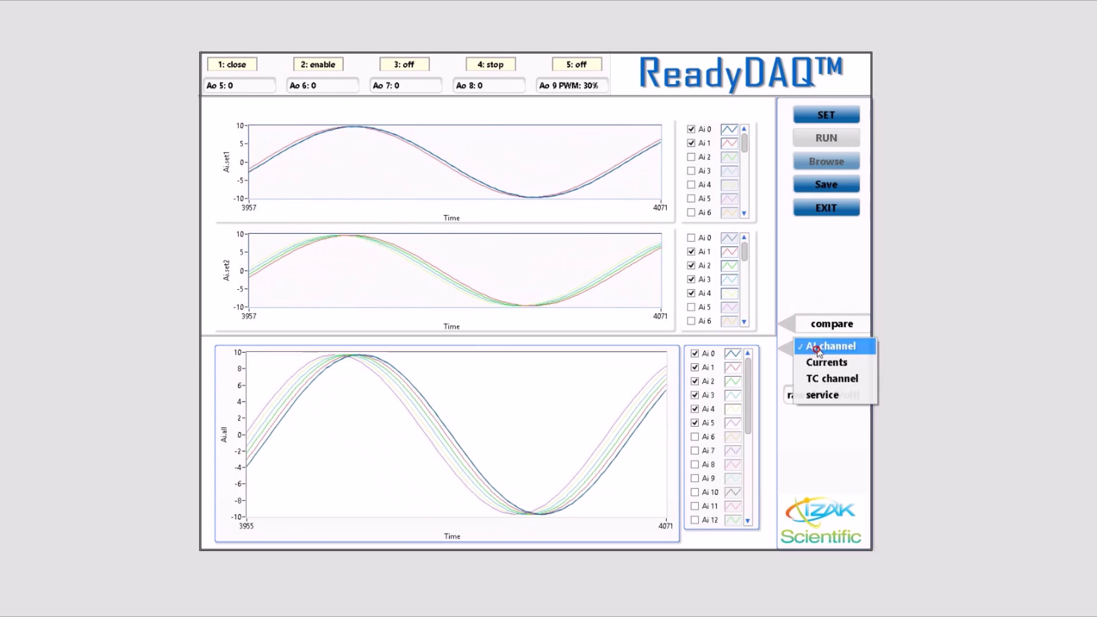
pyautogui.click(820, 395)
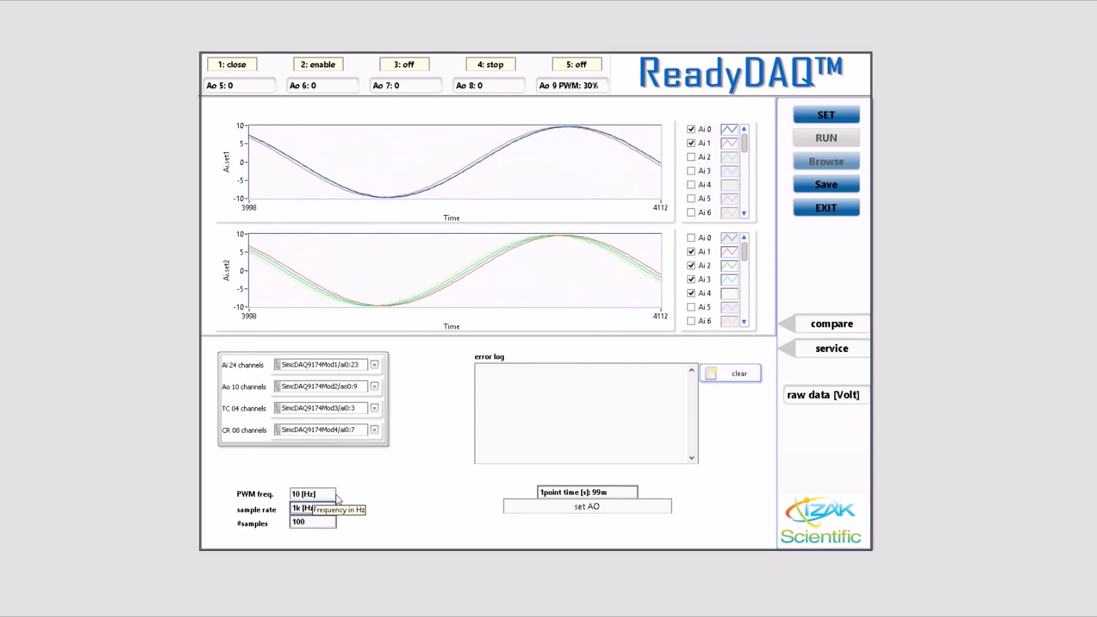
pyautogui.click(327, 523)
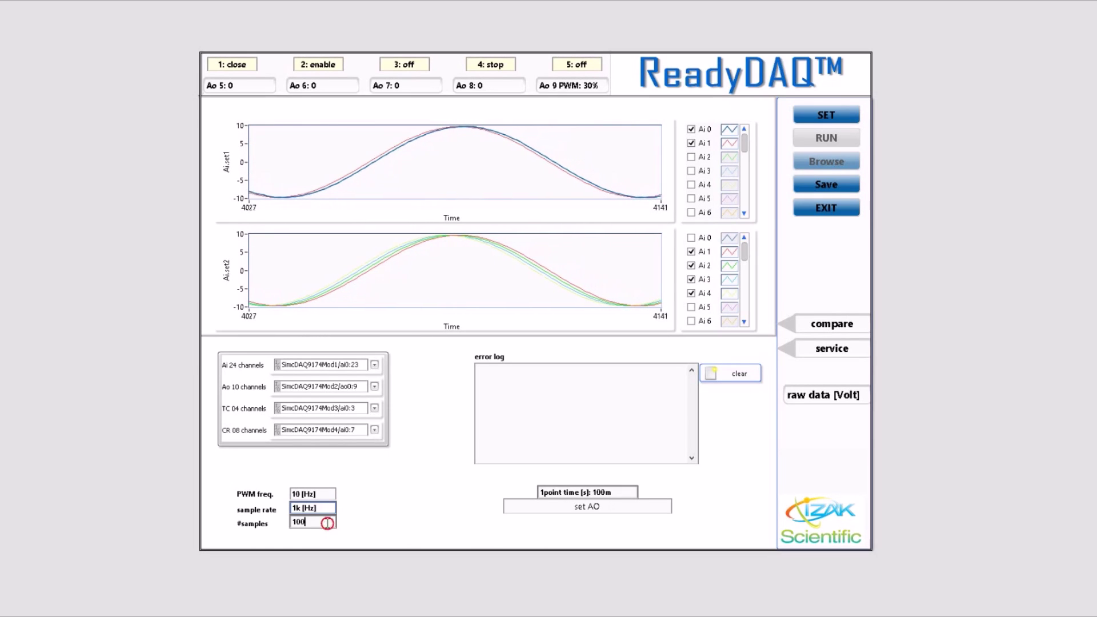
pyautogui.click(401, 525)
# Step: Edit the 1point time settings, entering 90m and then 76m
pyautogui.click(621, 491)
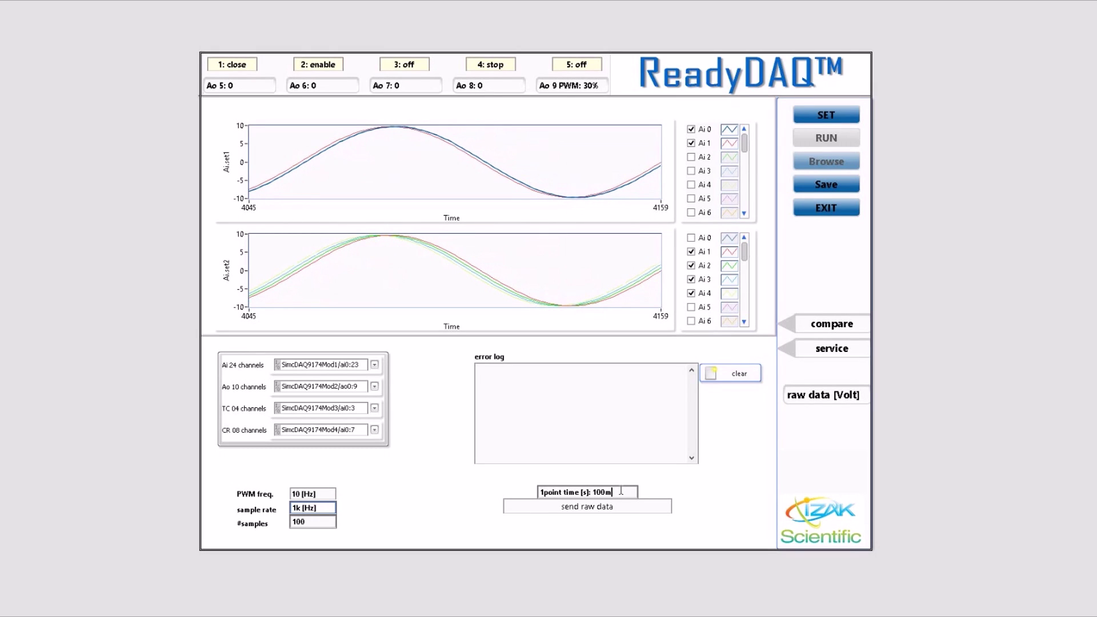
pyautogui.press('BackSpace')
pyautogui.press('BackSpace')
pyautogui.press('BackSpace')
pyautogui.press('BackSpace')
pyautogui.write('90m')
pyautogui.click(625, 504)
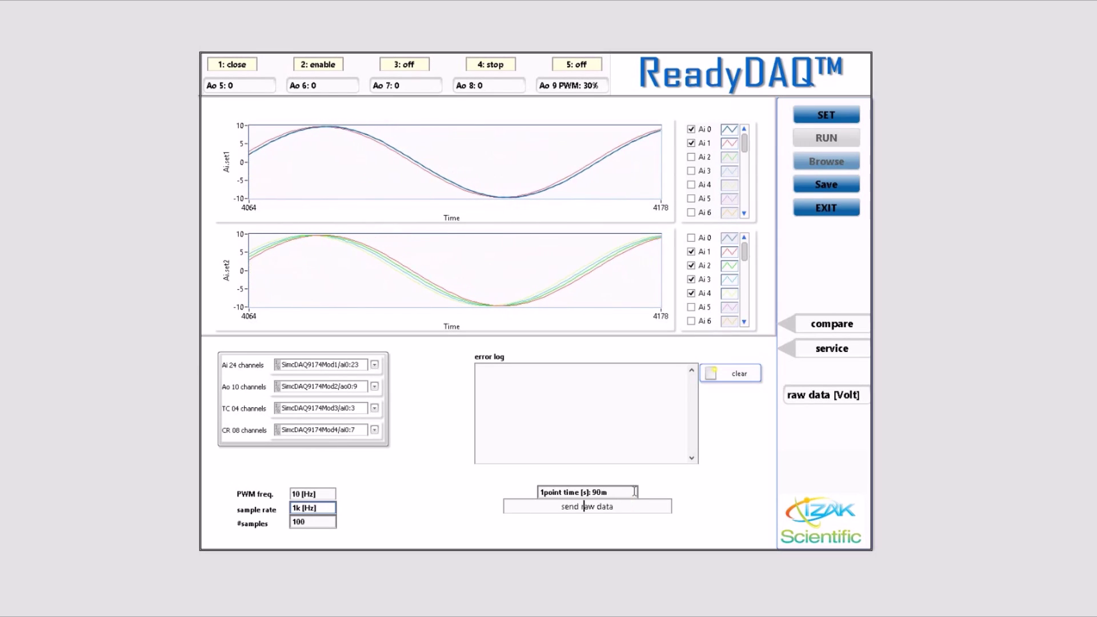
pyautogui.press('BackSpace')
pyautogui.press('BackSpace')
pyautogui.press('BackSpace')
pyautogui.write('76m')
pyautogui.press('Return')
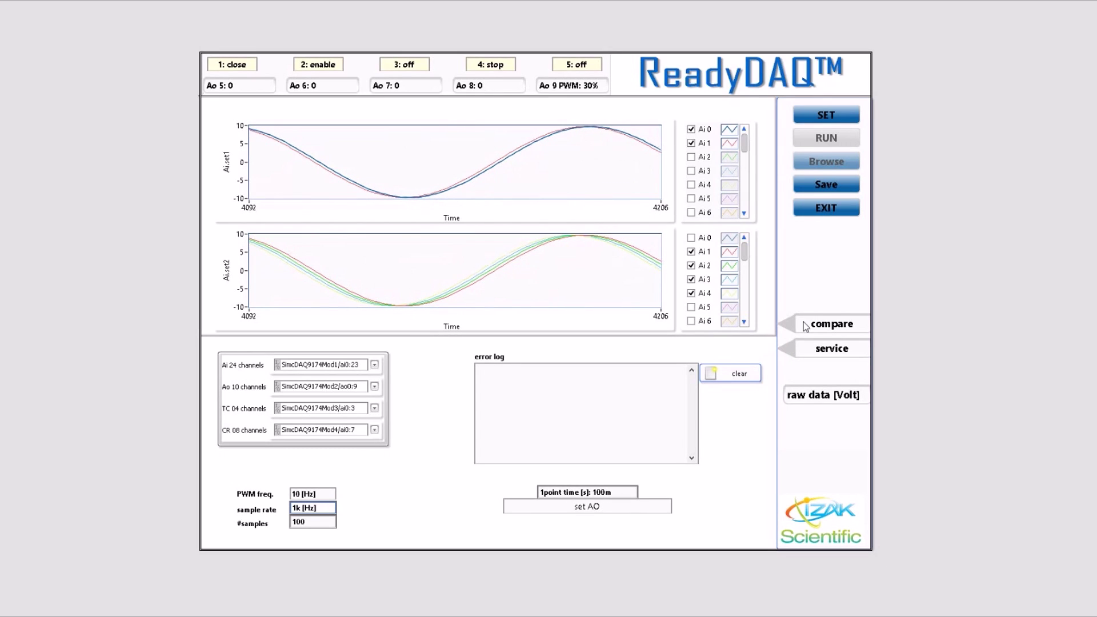
pyautogui.click(806, 325)
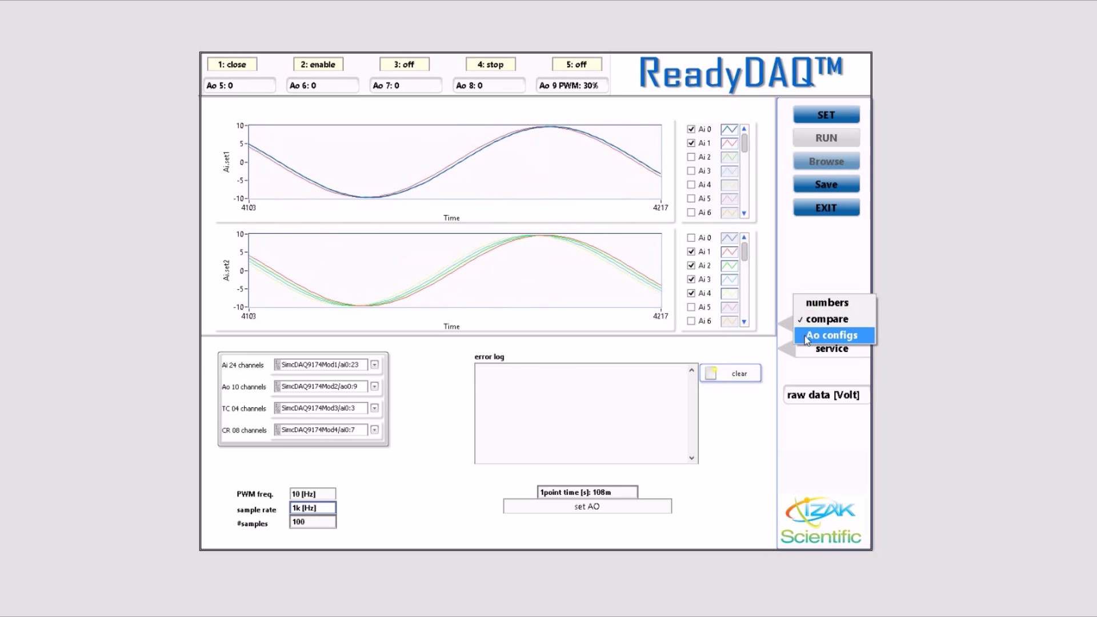
# Step: Switch the display to the Ao configs page
pyautogui.click(807, 337)
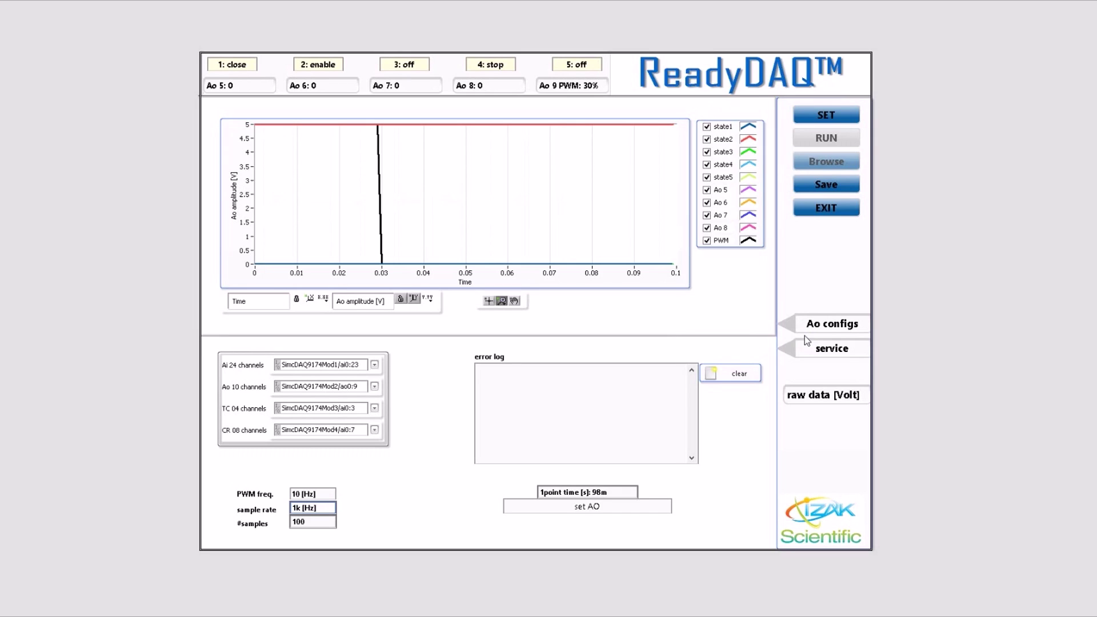
pyautogui.click(252, 66)
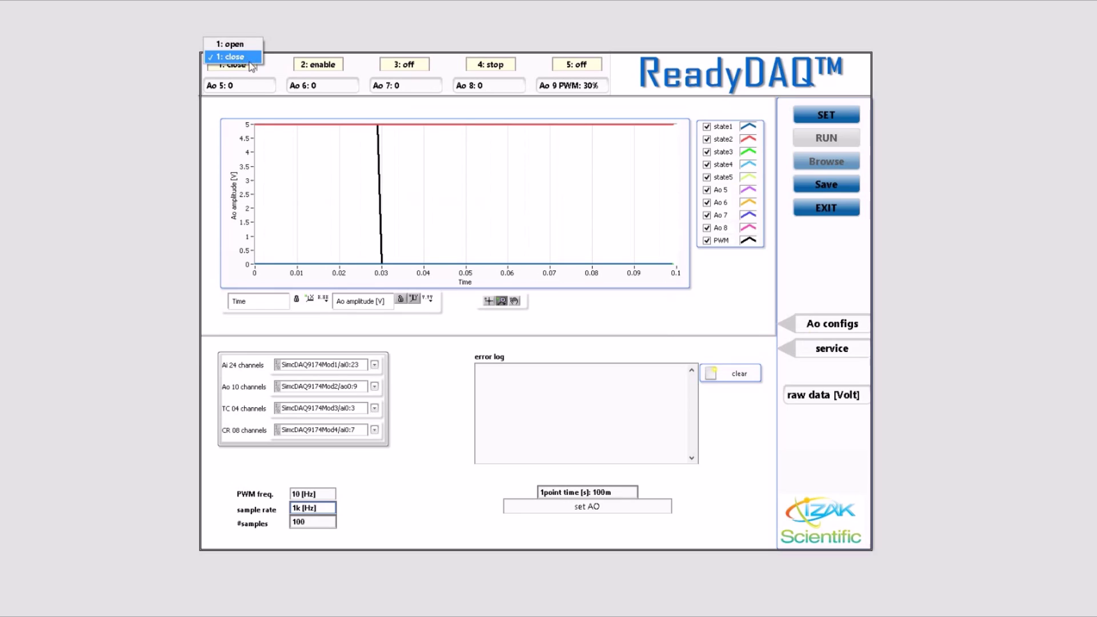
pyautogui.click(242, 85)
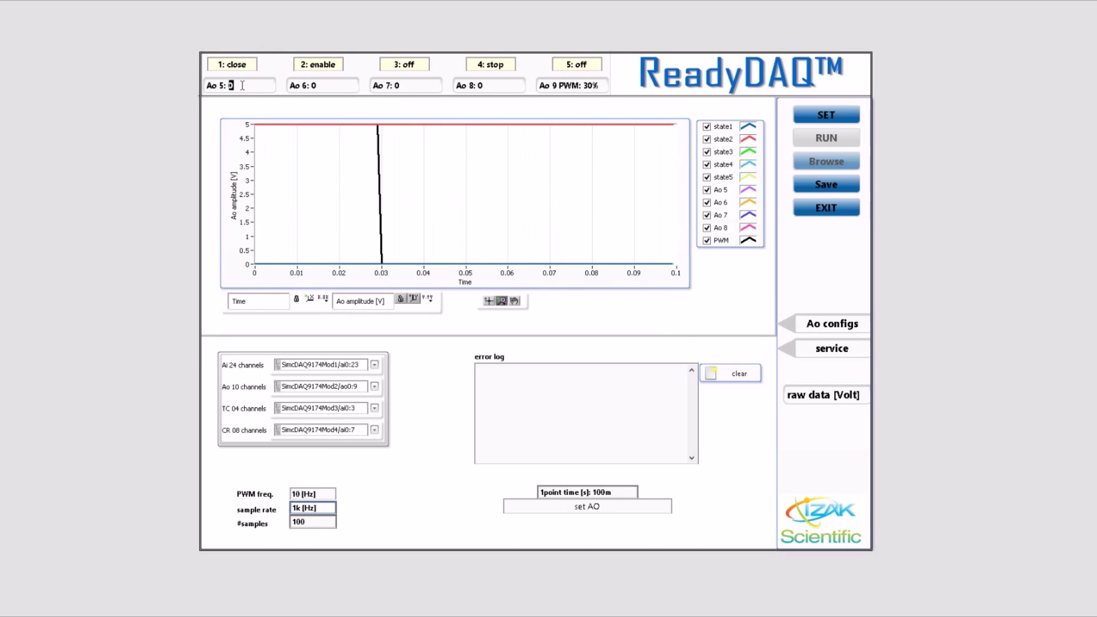
# Step: Set Ao 5–8 to 1, 2, 3 and 4 with PWM 55%, then apply with SET
pyautogui.write('1')
pyautogui.press('Tab')
pyautogui.write('2')
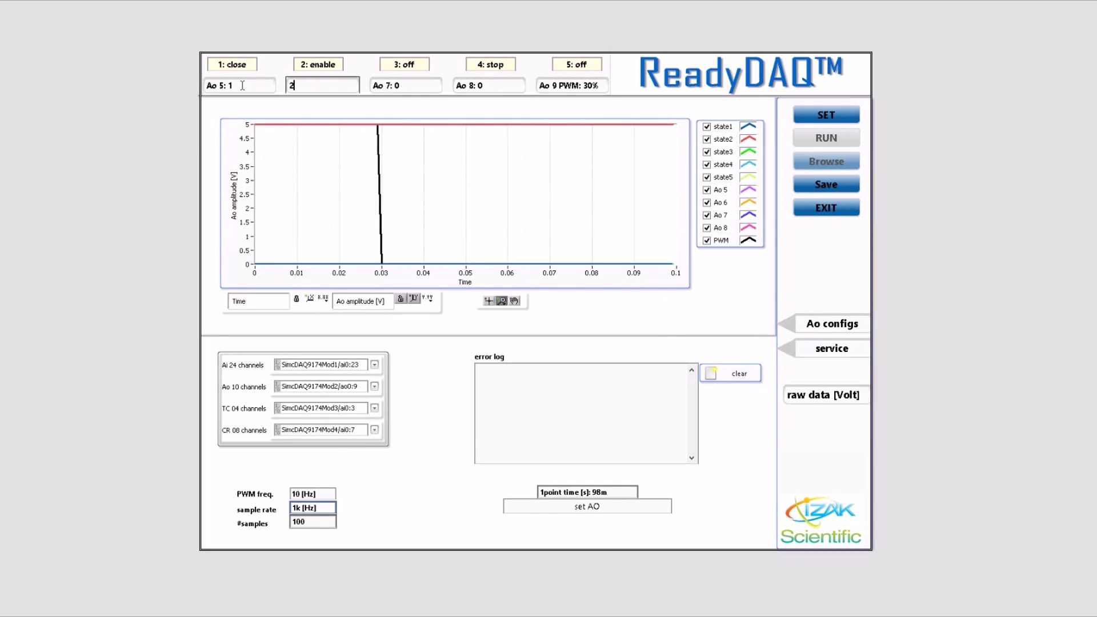
pyautogui.press('Tab')
pyautogui.write('3')
pyautogui.press('Tab')
pyautogui.write('4')
pyautogui.press('Tab')
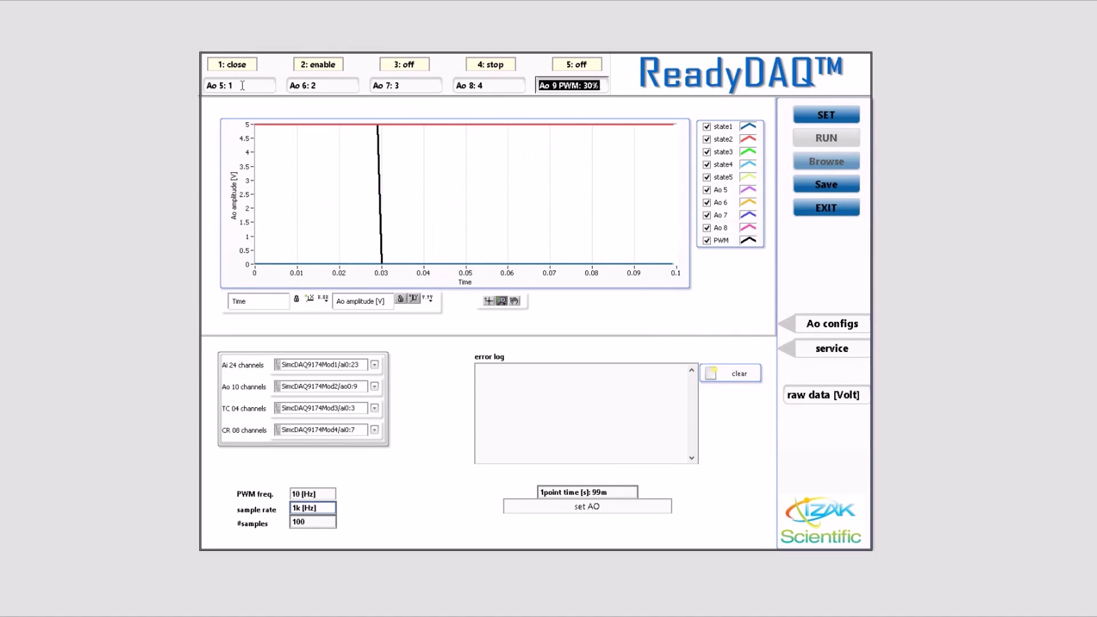
pyautogui.press('Tab')
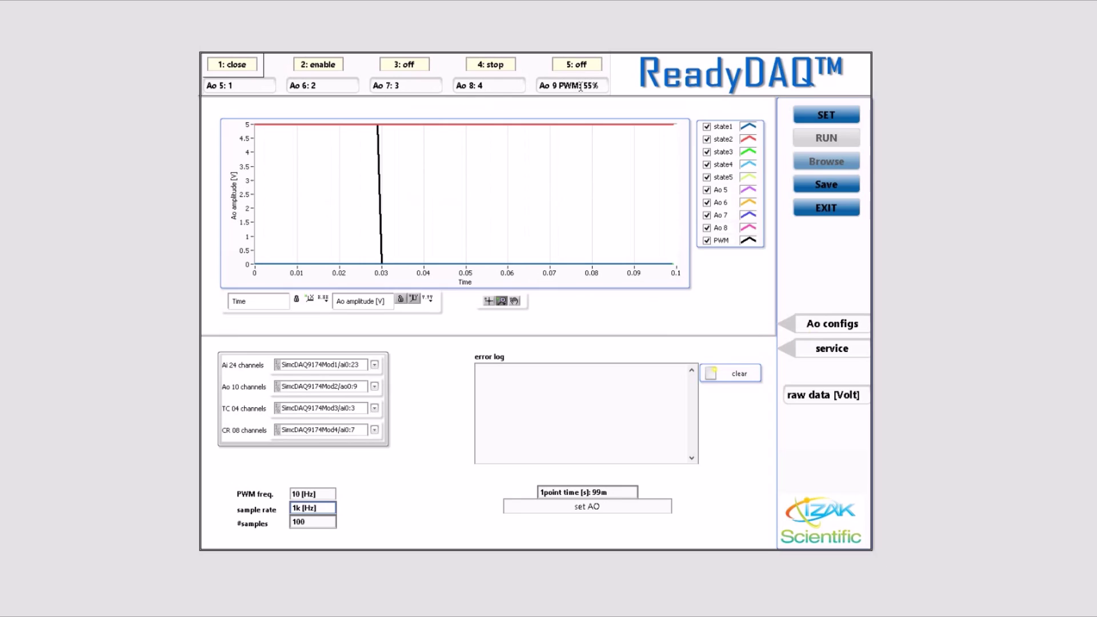
pyautogui.click(847, 120)
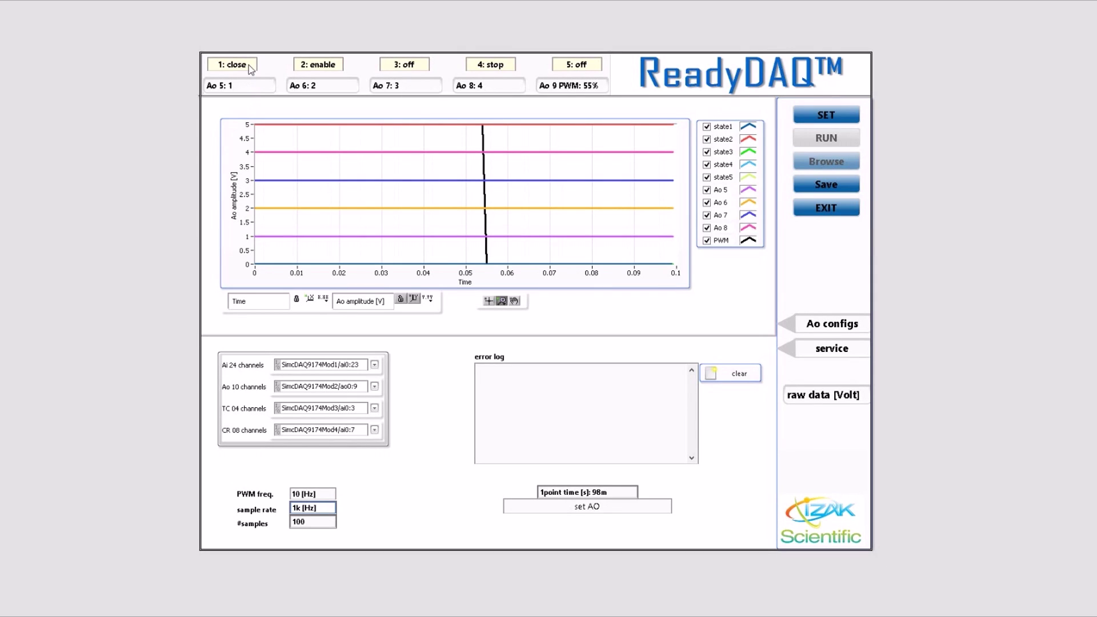
# Step: Set output states 1 to open, 2 to disable and 3 to on
pyautogui.click(250, 65)
pyautogui.press('Return')
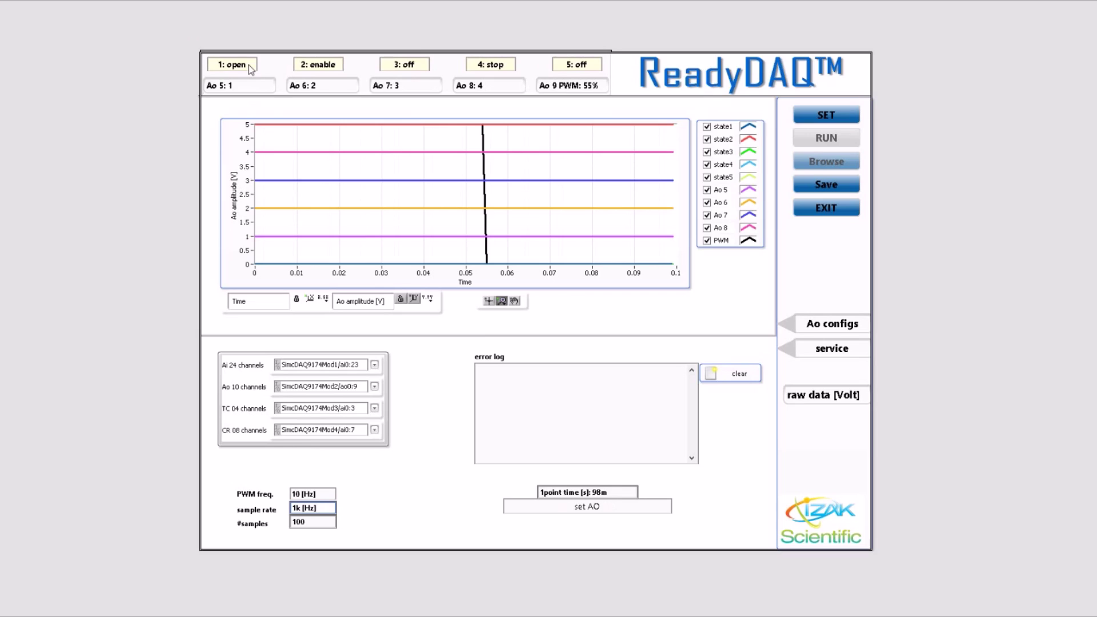
pyautogui.click(295, 63)
pyautogui.click(315, 70)
pyautogui.click(406, 66)
pyautogui.click(413, 49)
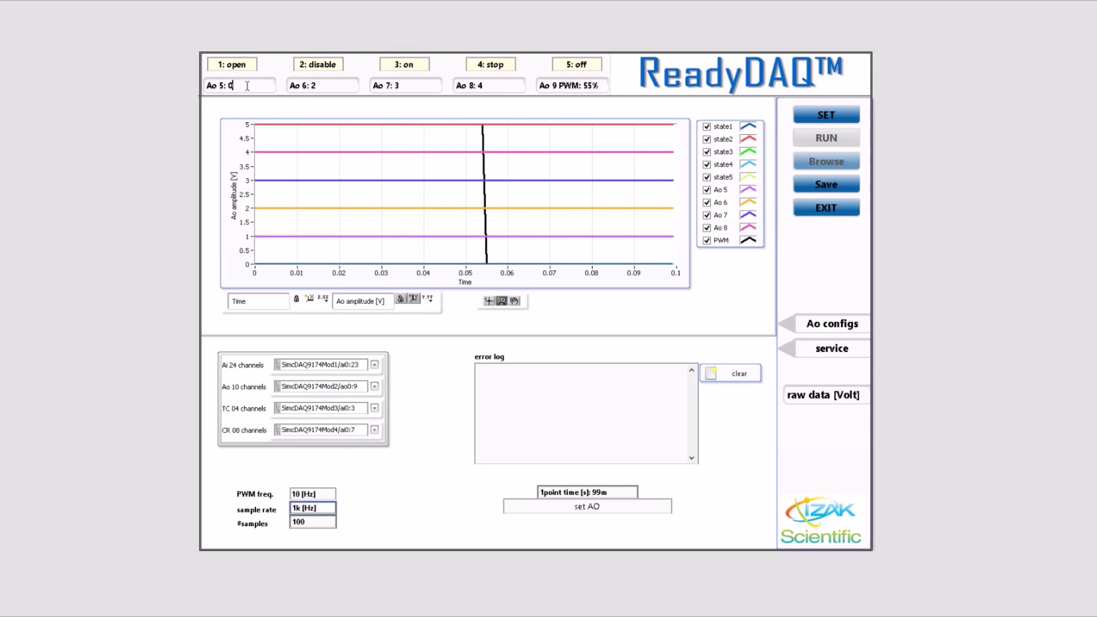
# Step: Change Ao 6–8 to 1.5, 2.5 and 3.5 with PWM 25%, then apply with SET
pyautogui.write('1.5')
pyautogui.press('Tab')
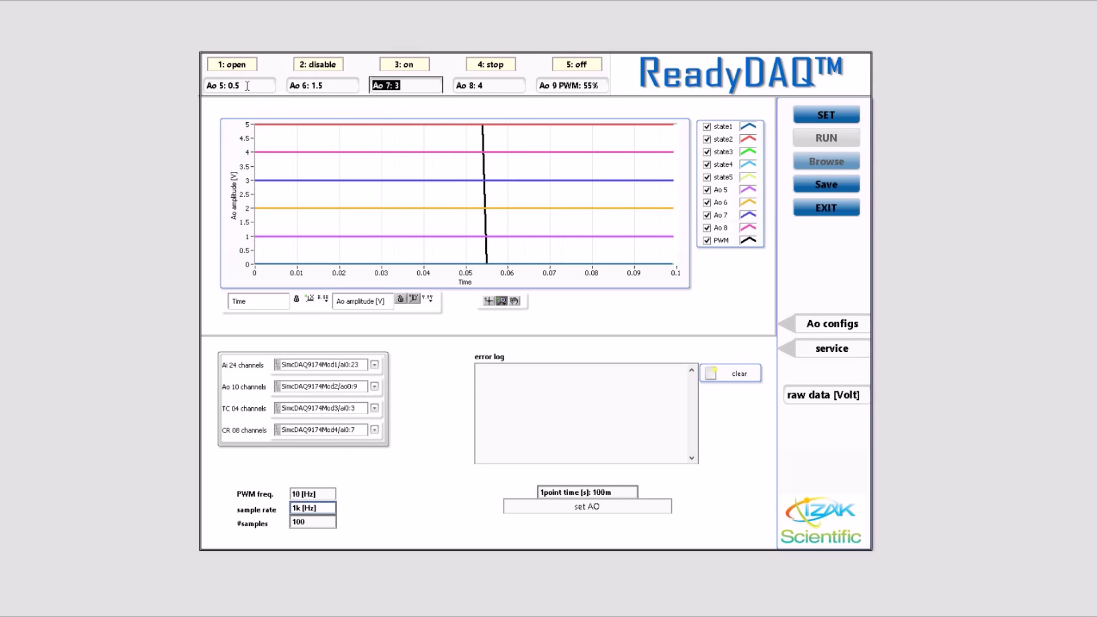
pyautogui.press('Tab')
pyautogui.write('3.5')
pyautogui.press('Tab')
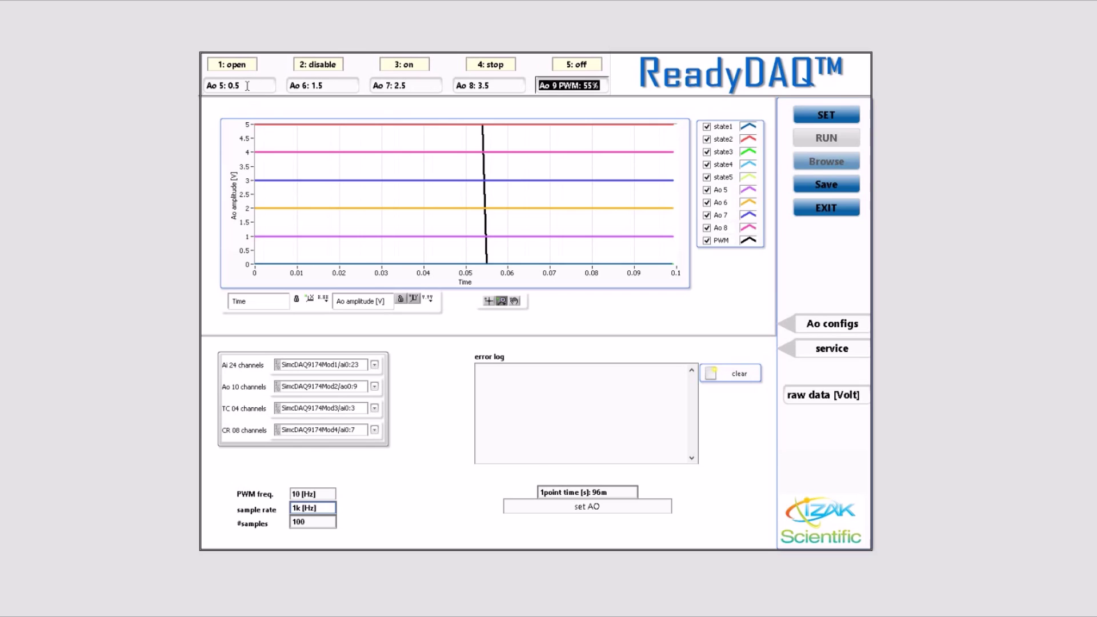
pyautogui.press('Tab')
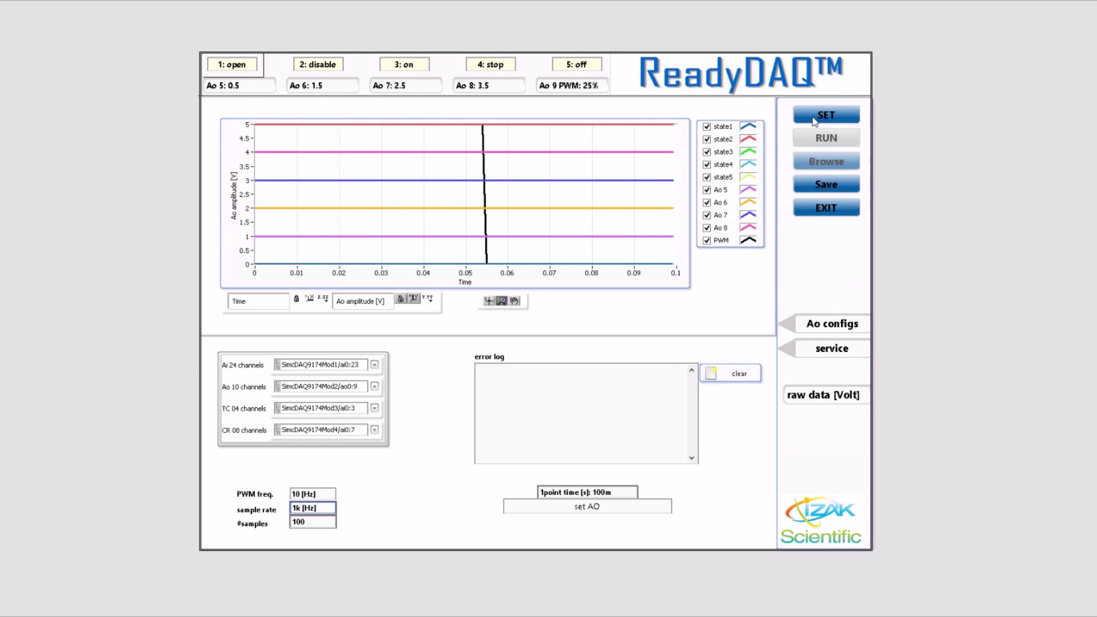
pyautogui.click(815, 118)
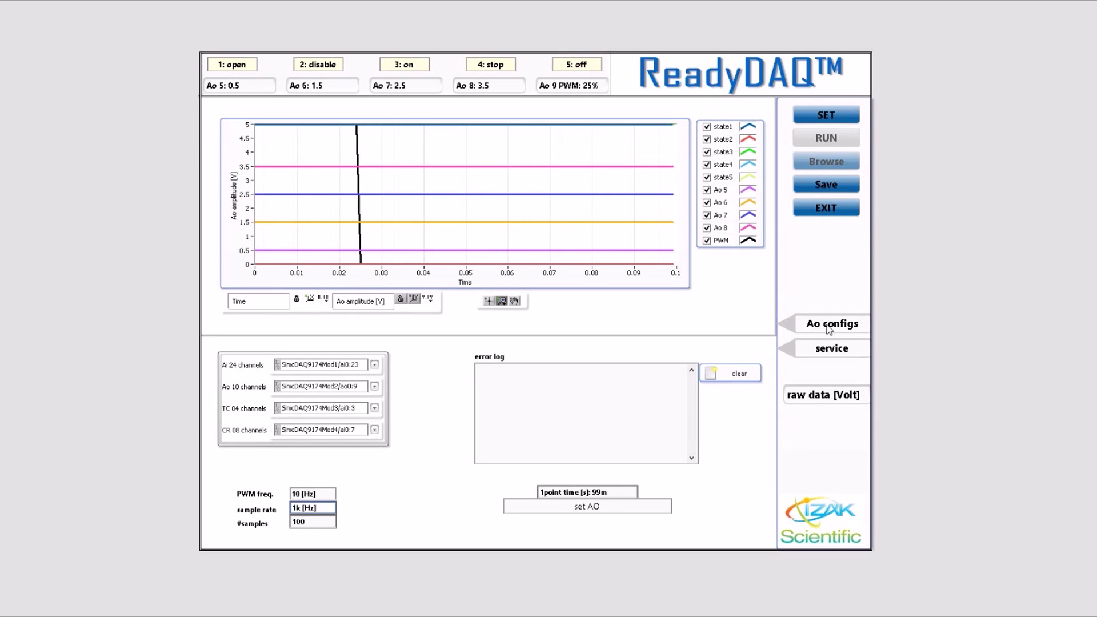
pyautogui.click(830, 331)
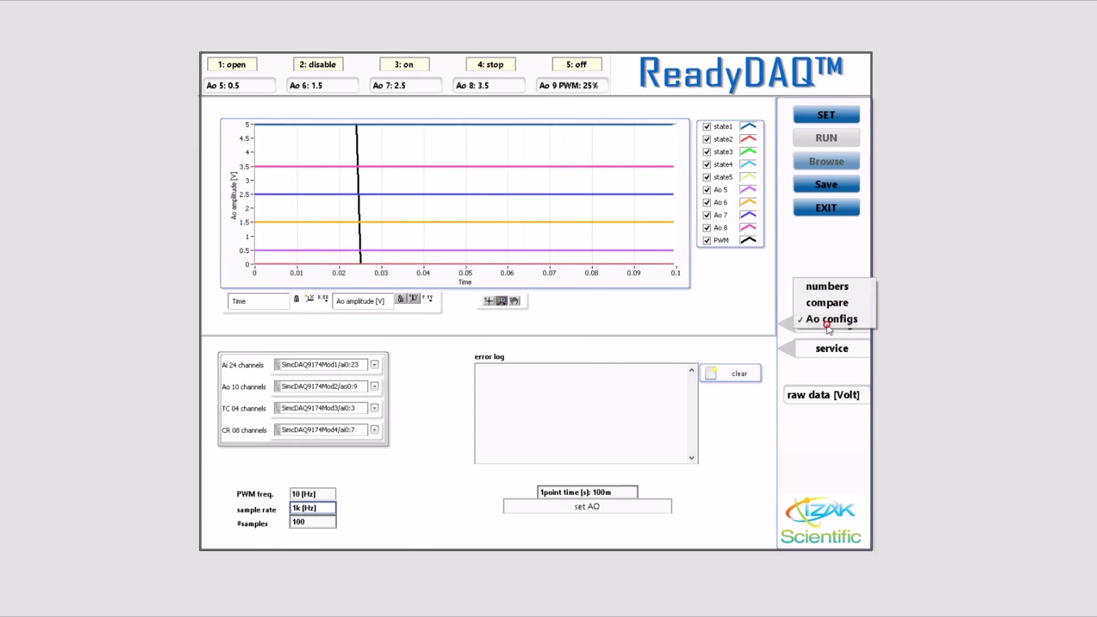
# Step: Return to the Measurements page and switch the data type to calibrated, then to 'raw data [Volt]'
pyautogui.click(823, 295)
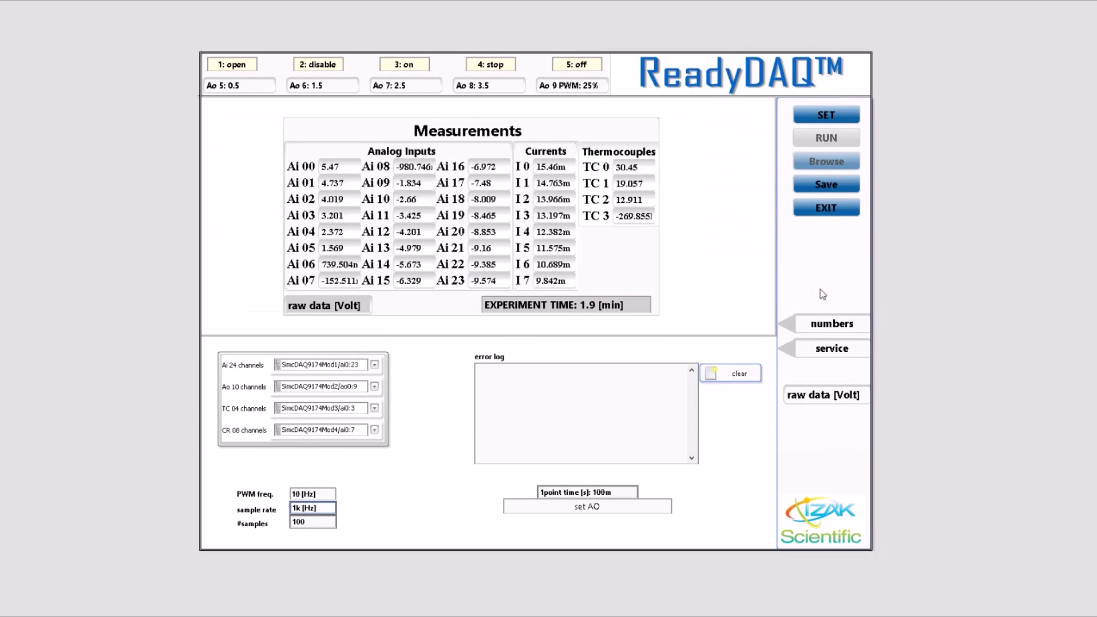
pyautogui.click(842, 401)
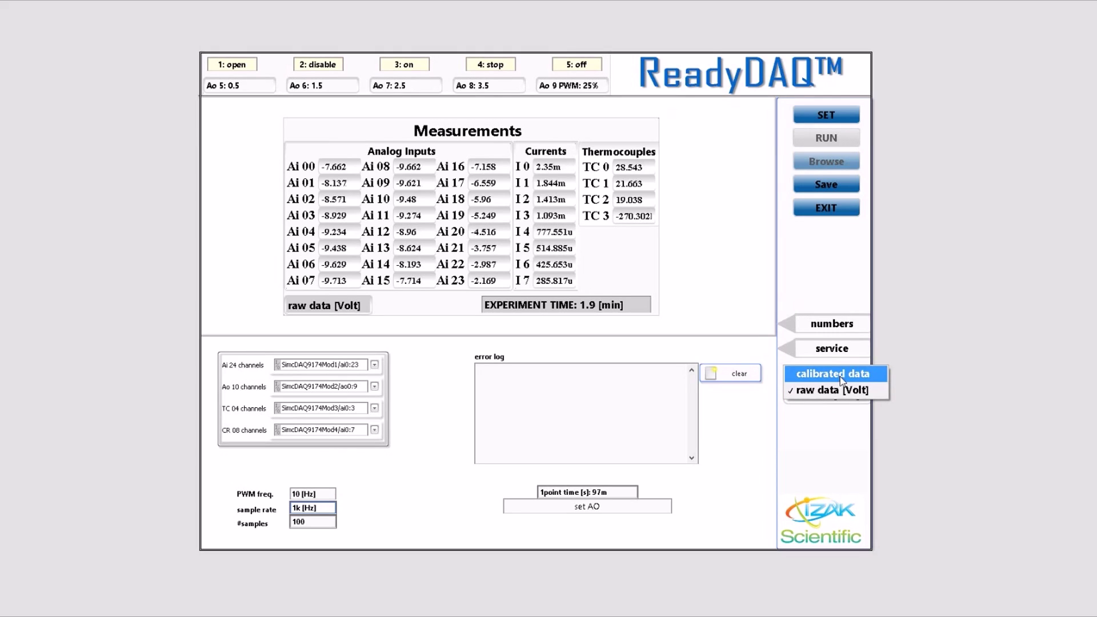
pyautogui.click(841, 375)
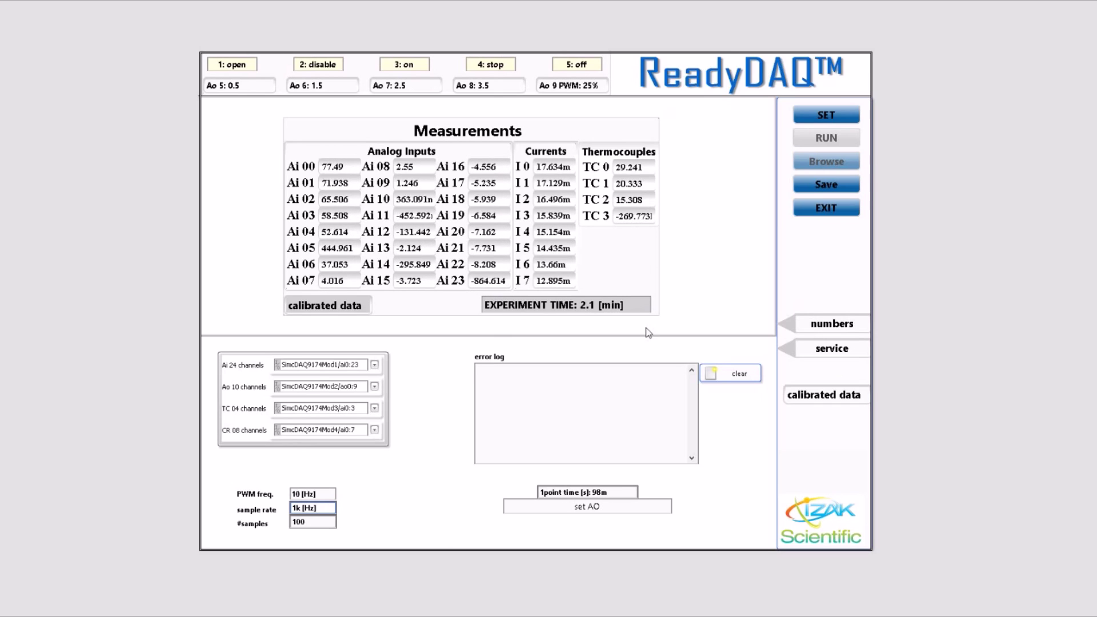
pyautogui.click(819, 395)
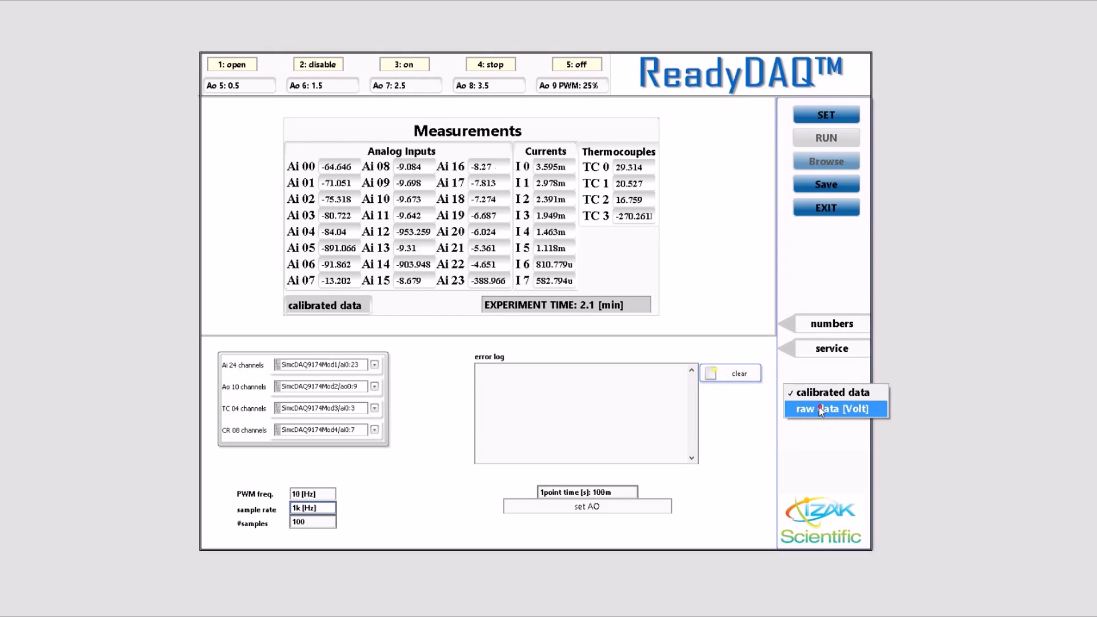
pyautogui.click(821, 409)
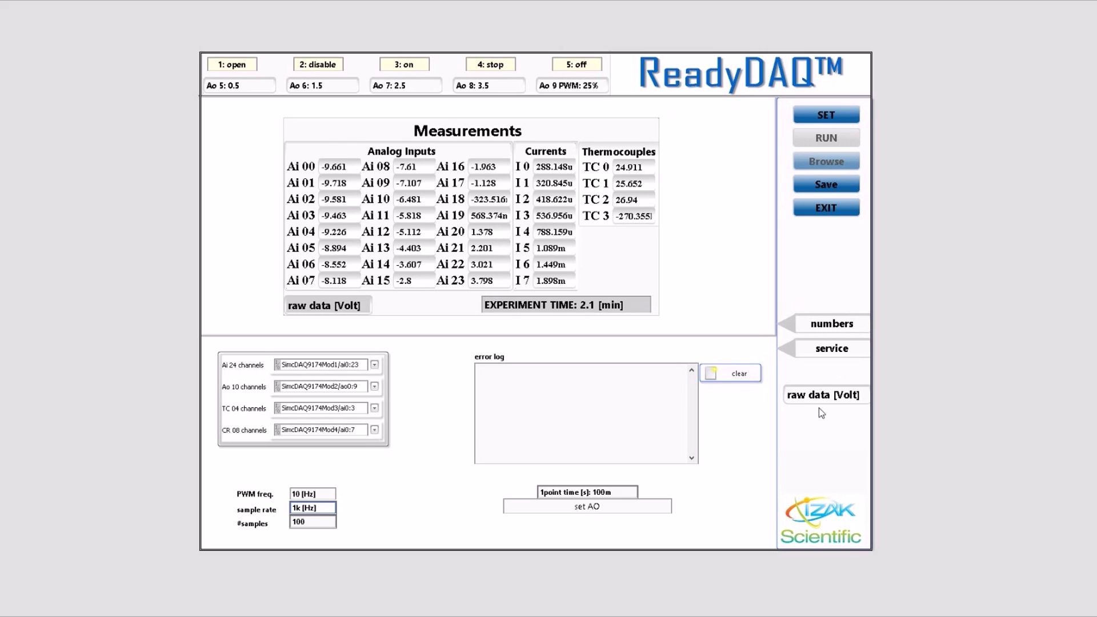
# Step: Start saving, filling in Test name, Operator and Comments in Test documentation before OK
pyautogui.click(830, 186)
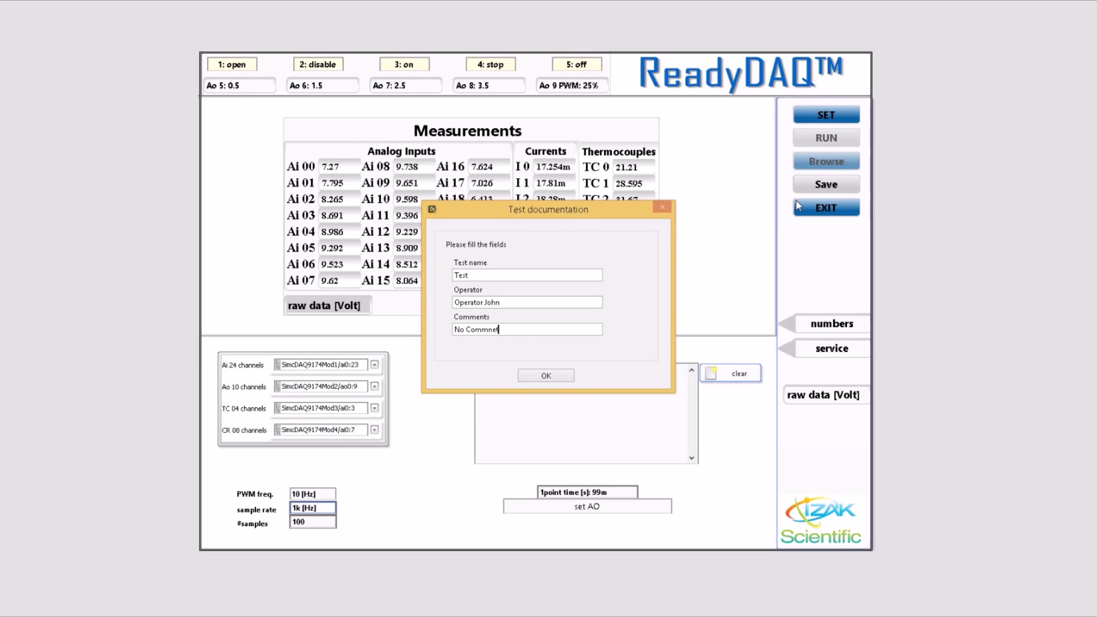
pyautogui.click(538, 377)
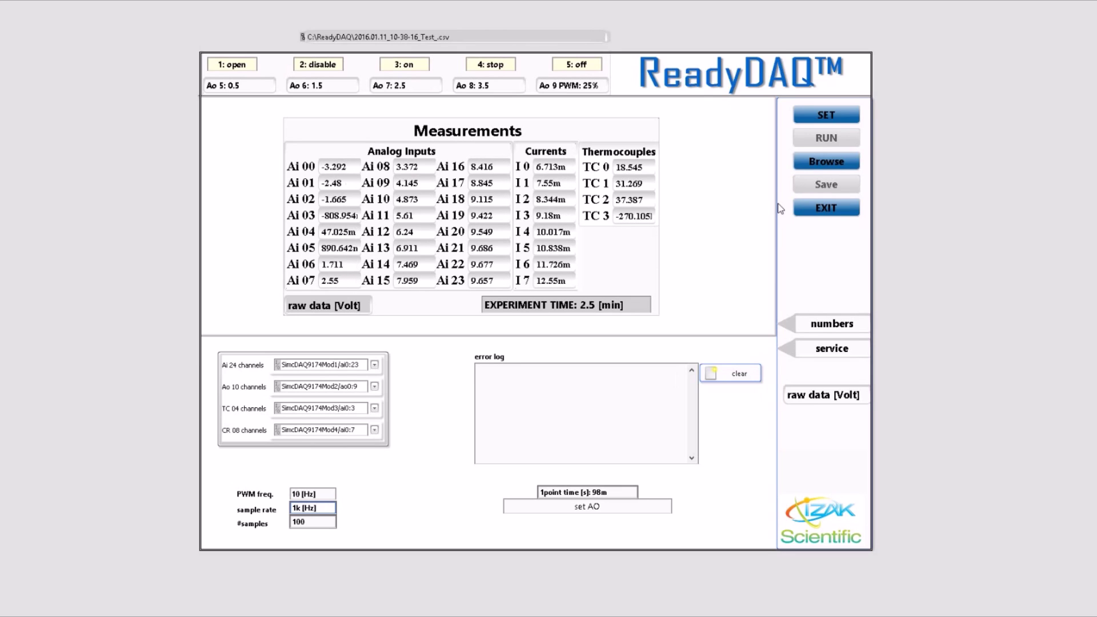
# Step: Set the upper display to compare, via Ao configs, and the lower panel to AI channel
pyautogui.click(834, 320)
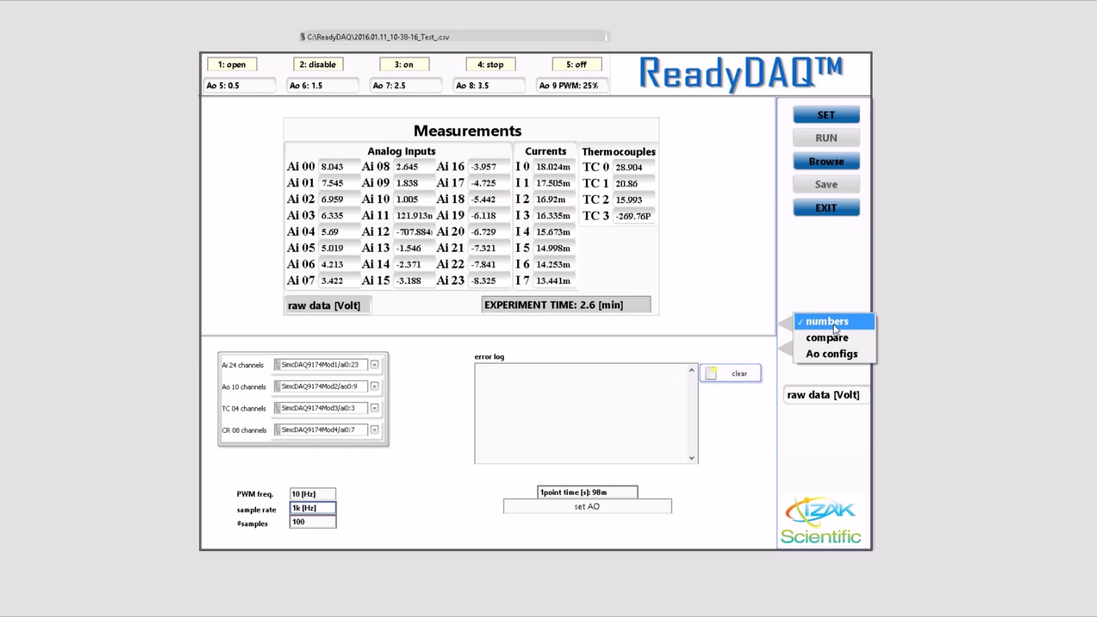
pyautogui.click(835, 339)
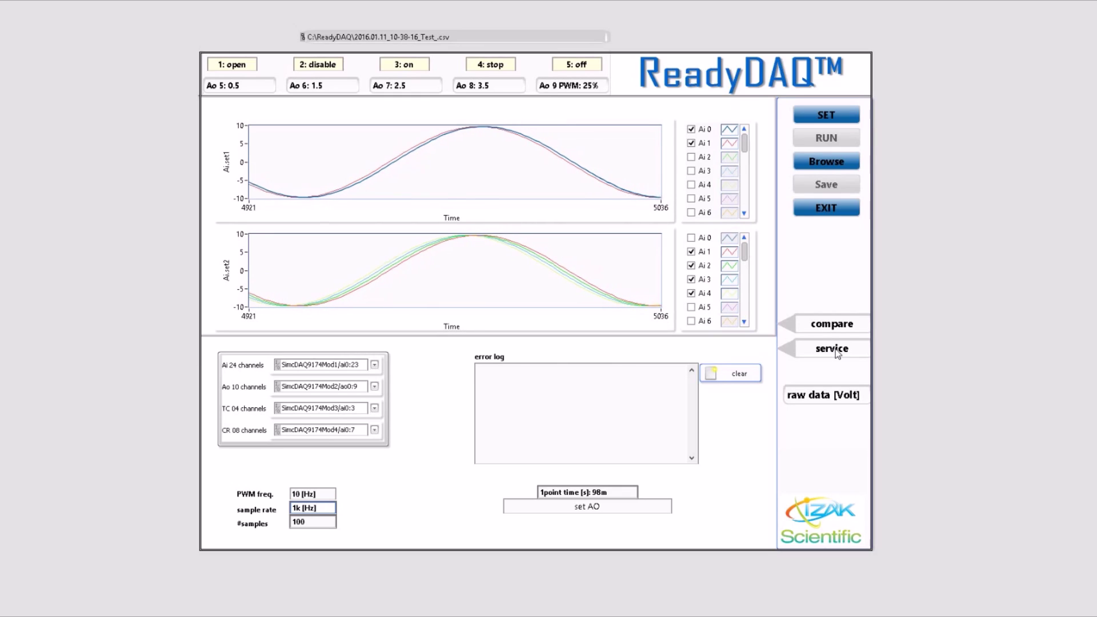
pyautogui.click(831, 330)
pyautogui.click(833, 335)
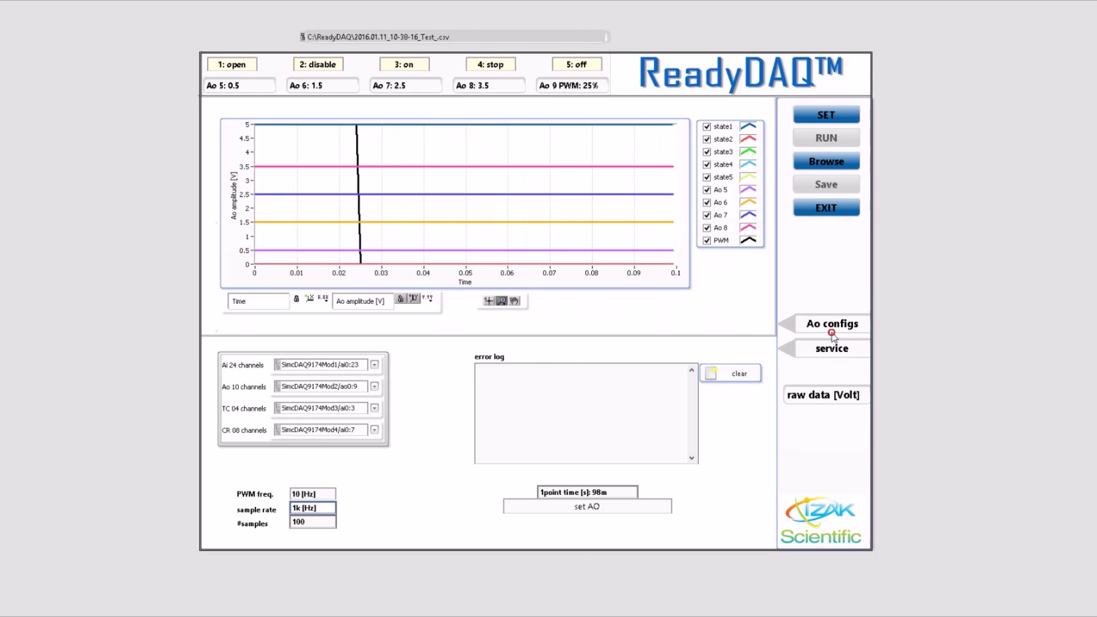
pyautogui.click(832, 330)
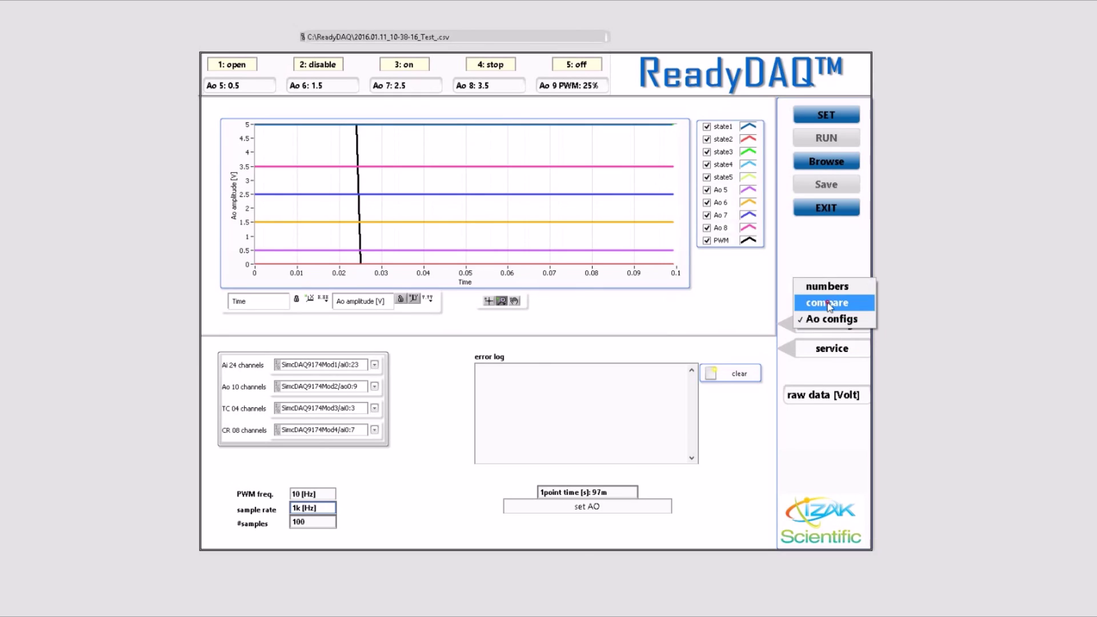
pyautogui.click(833, 301)
pyautogui.click(833, 348)
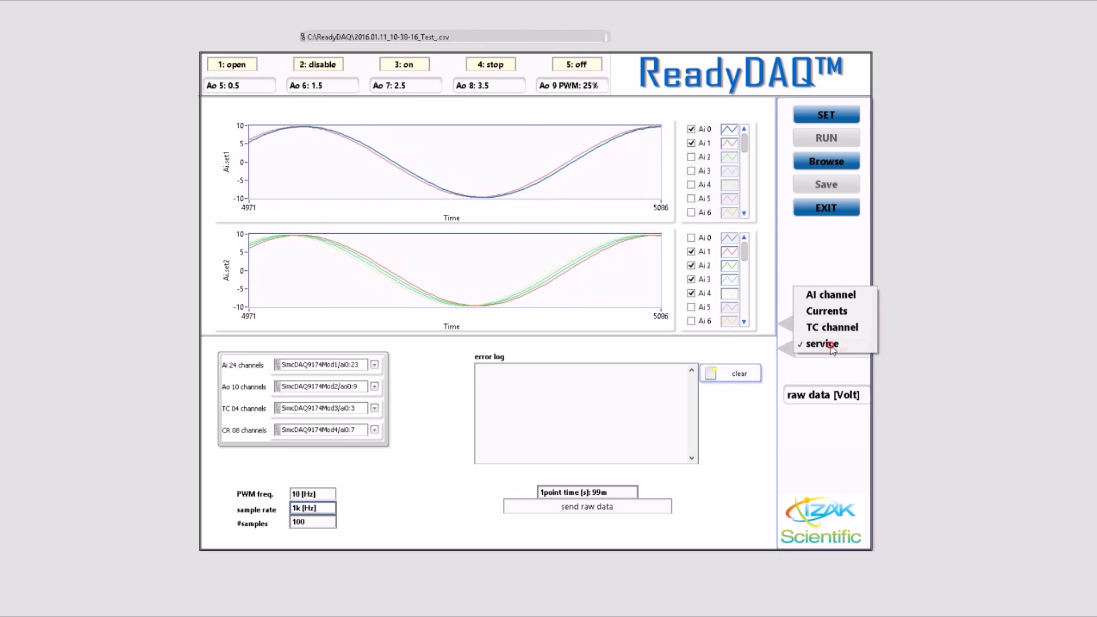
pyautogui.click(832, 295)
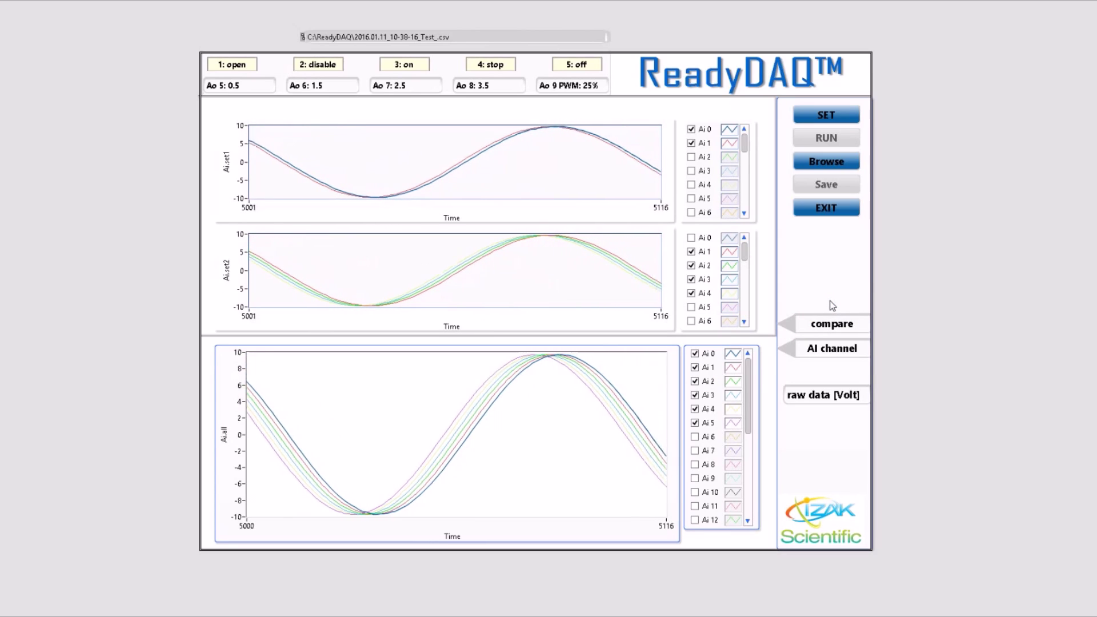
# Step: Browse the ReadyDAQ folder by Date modified, select 2016.01.11_10-38-16_Test_.csv, then EXIT the run
pyautogui.click(840, 163)
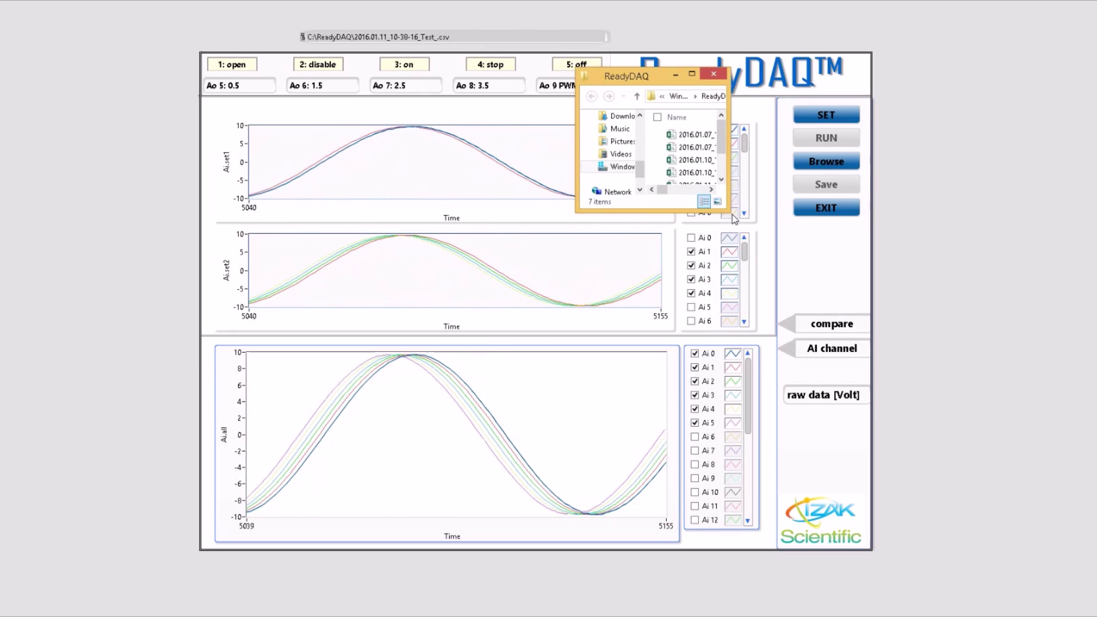
pyautogui.moveTo(730, 212); pyautogui.dragTo(1086, 370)
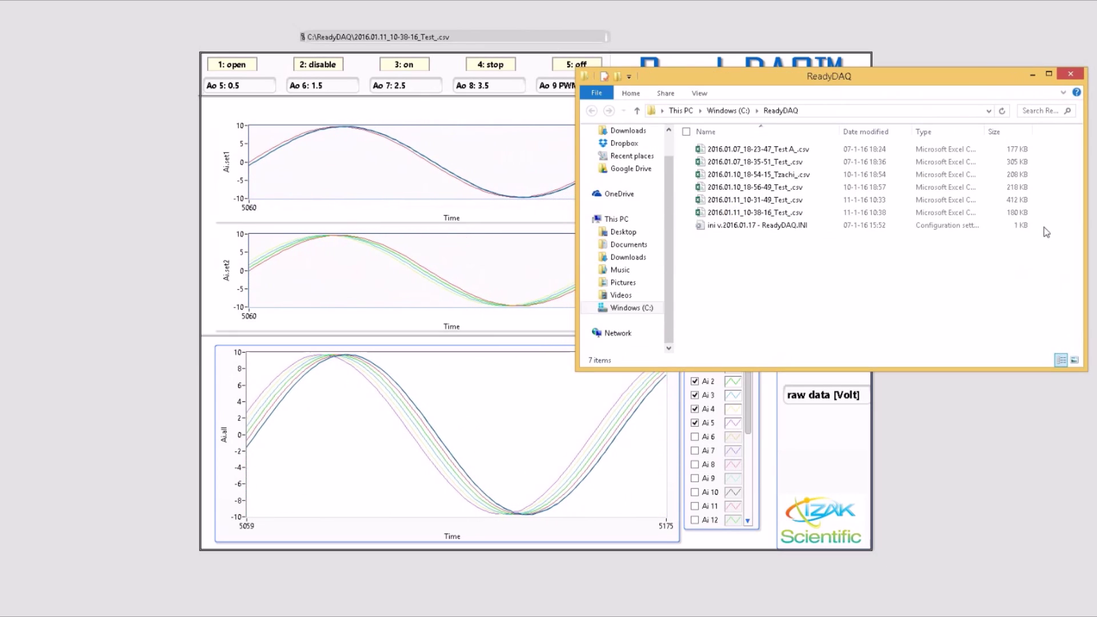
pyautogui.click(863, 132)
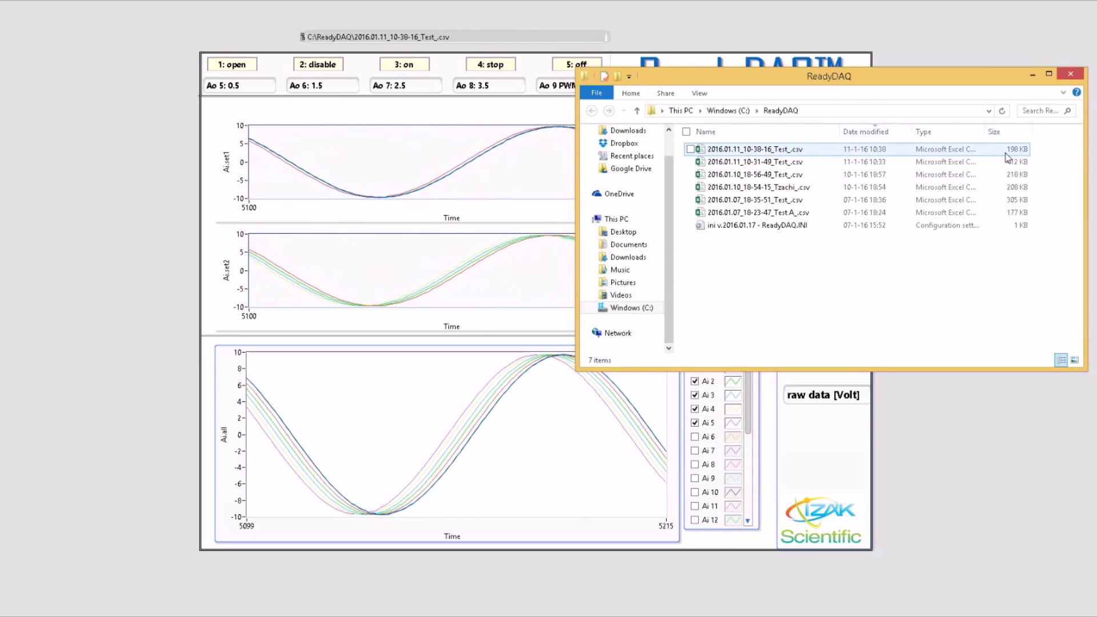
pyautogui.moveTo(873, 77); pyautogui.dragTo(236, 145)
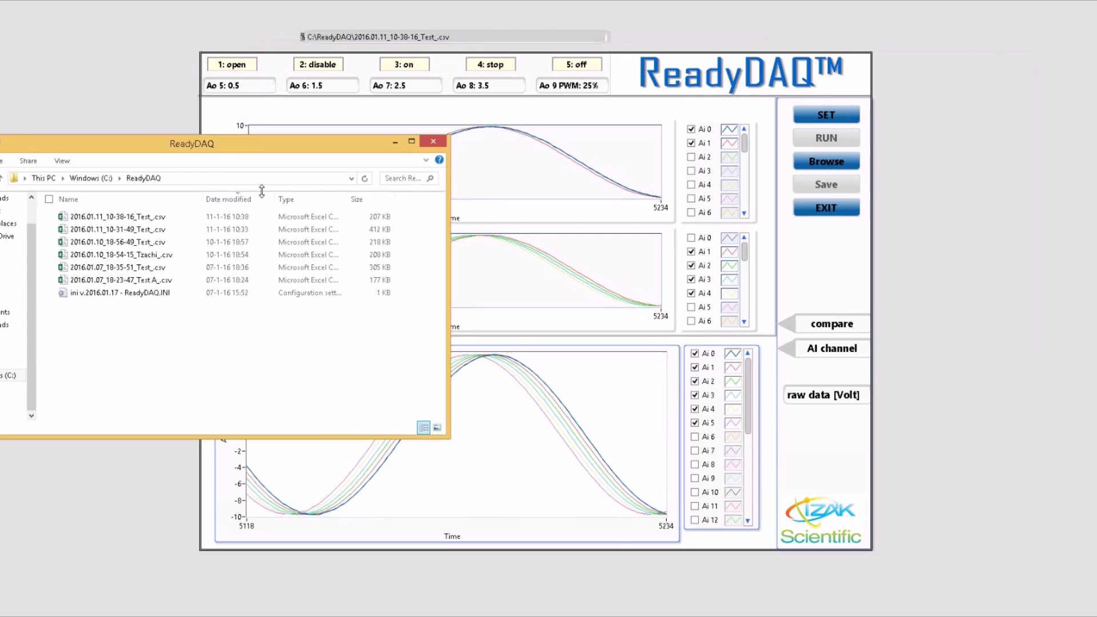
pyautogui.click(353, 218)
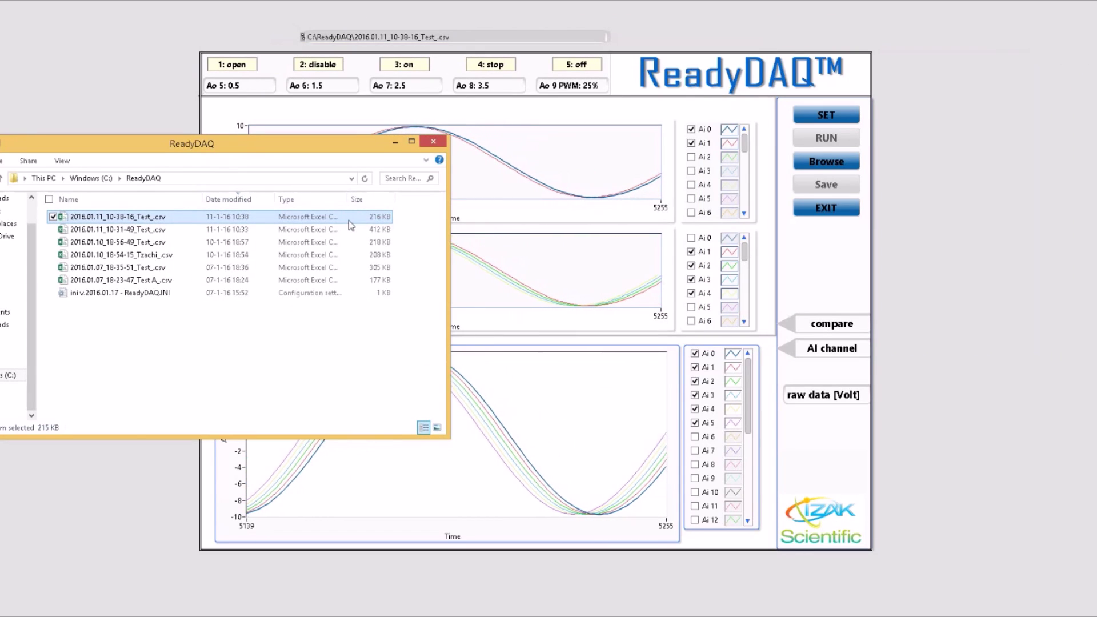
pyautogui.click(434, 141)
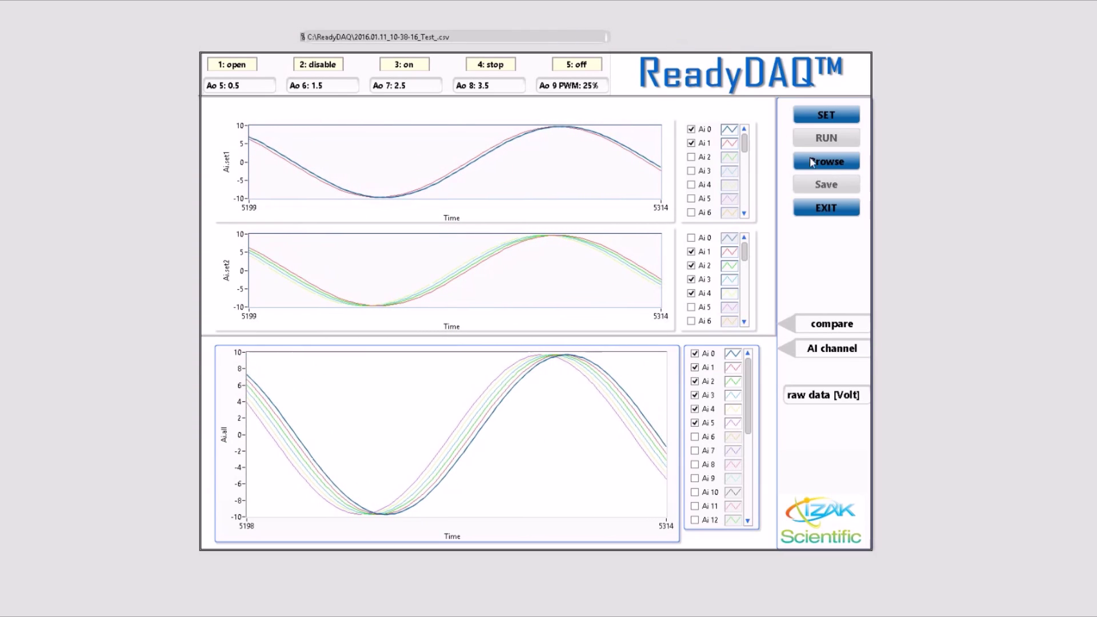
pyautogui.click(834, 213)
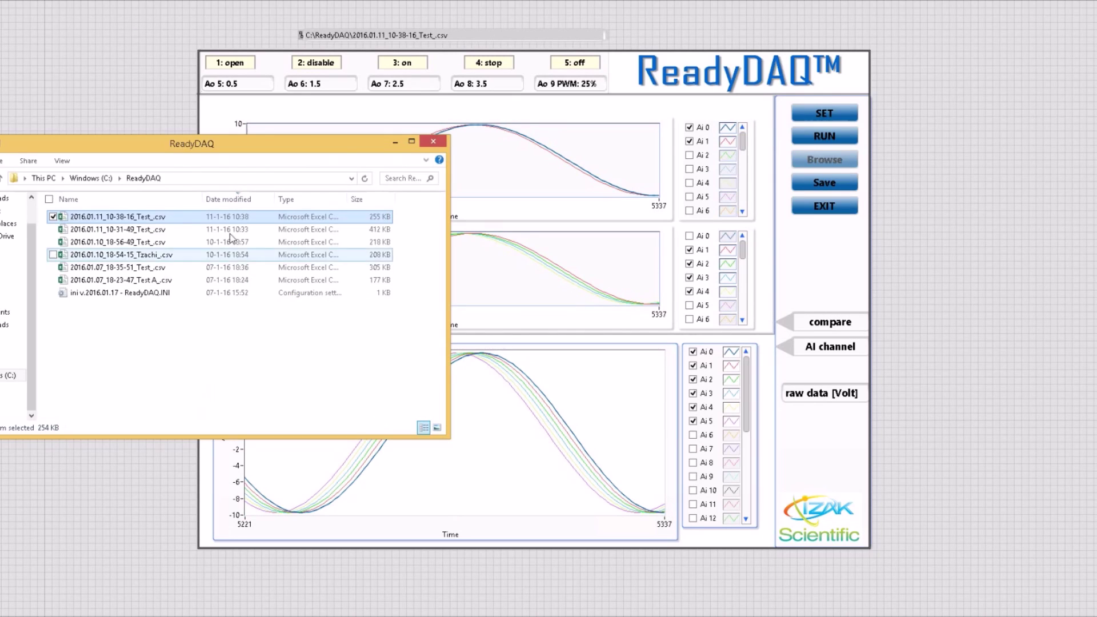
# Step: Open 2016.01.11_10-38-16_Test_.csv in Excel and review its header comments and channel columns
pyautogui.doubleClick(194, 218)
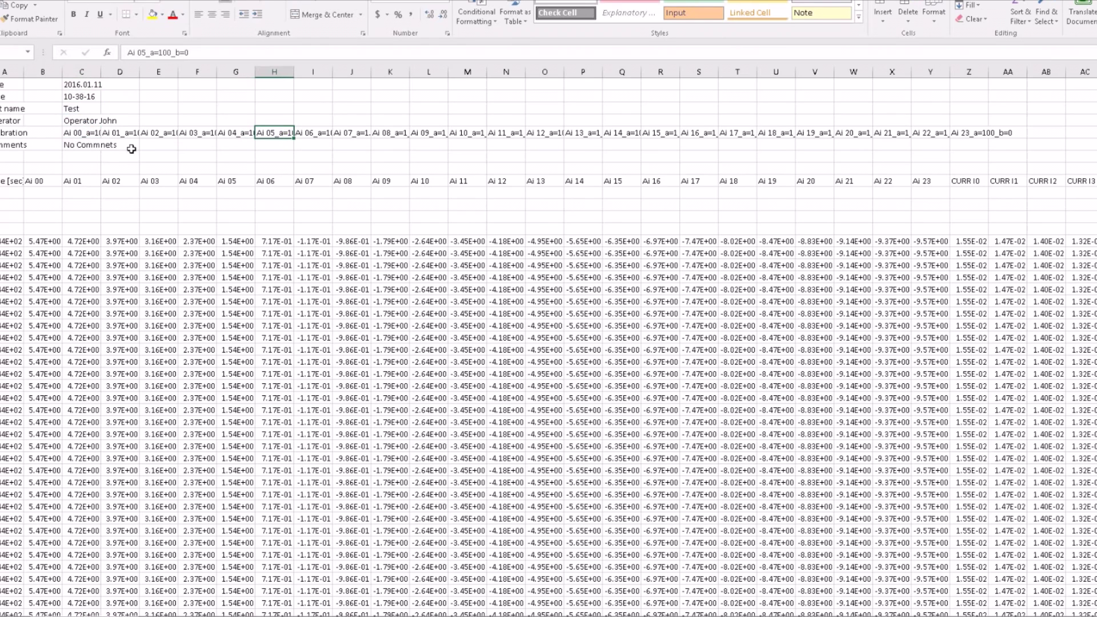
pyautogui.click(79, 146)
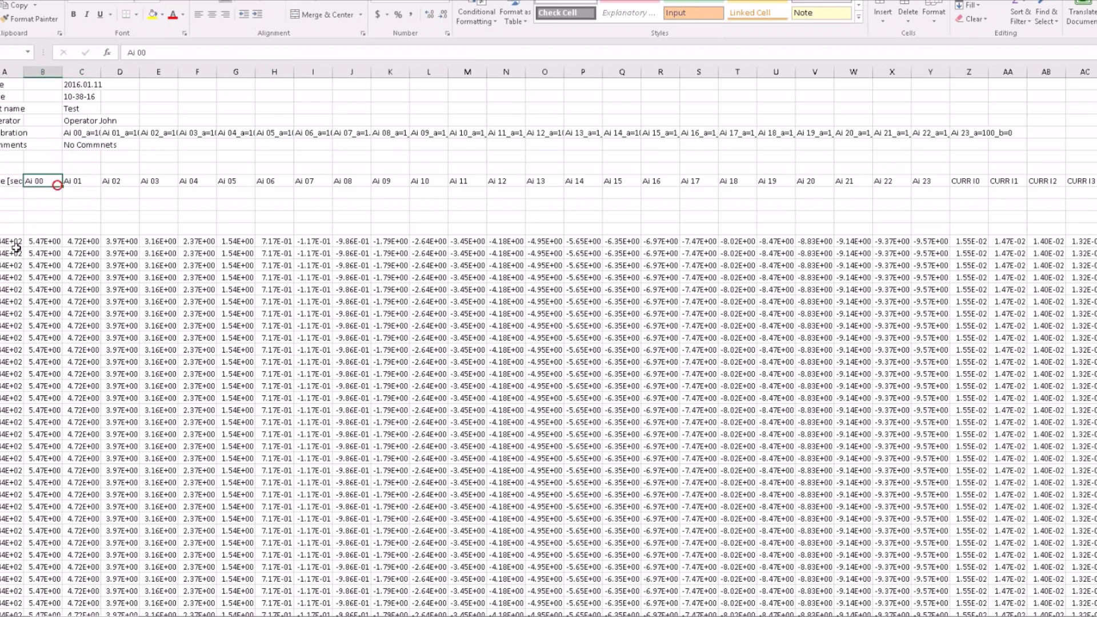
pyautogui.scroll(-5, 97, 330)
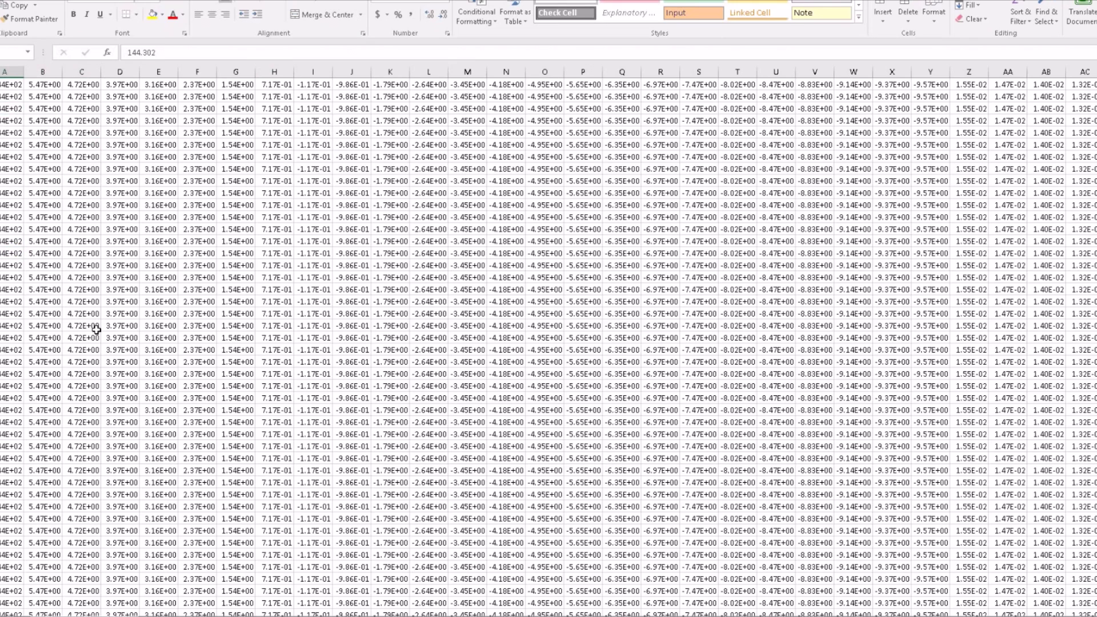
pyautogui.scroll(5, 95, 331)
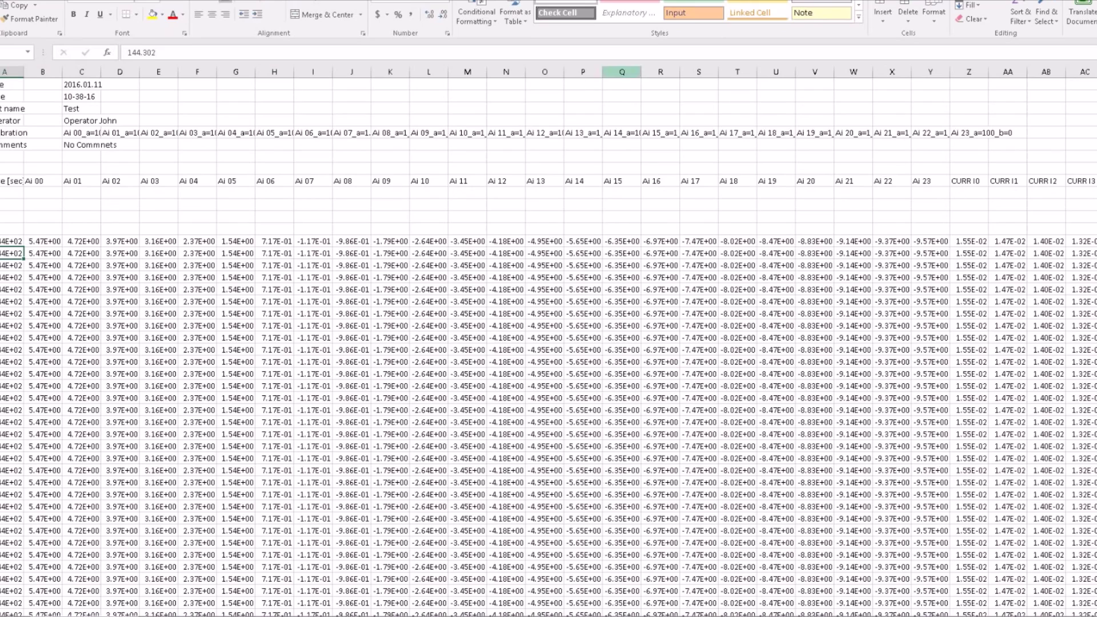